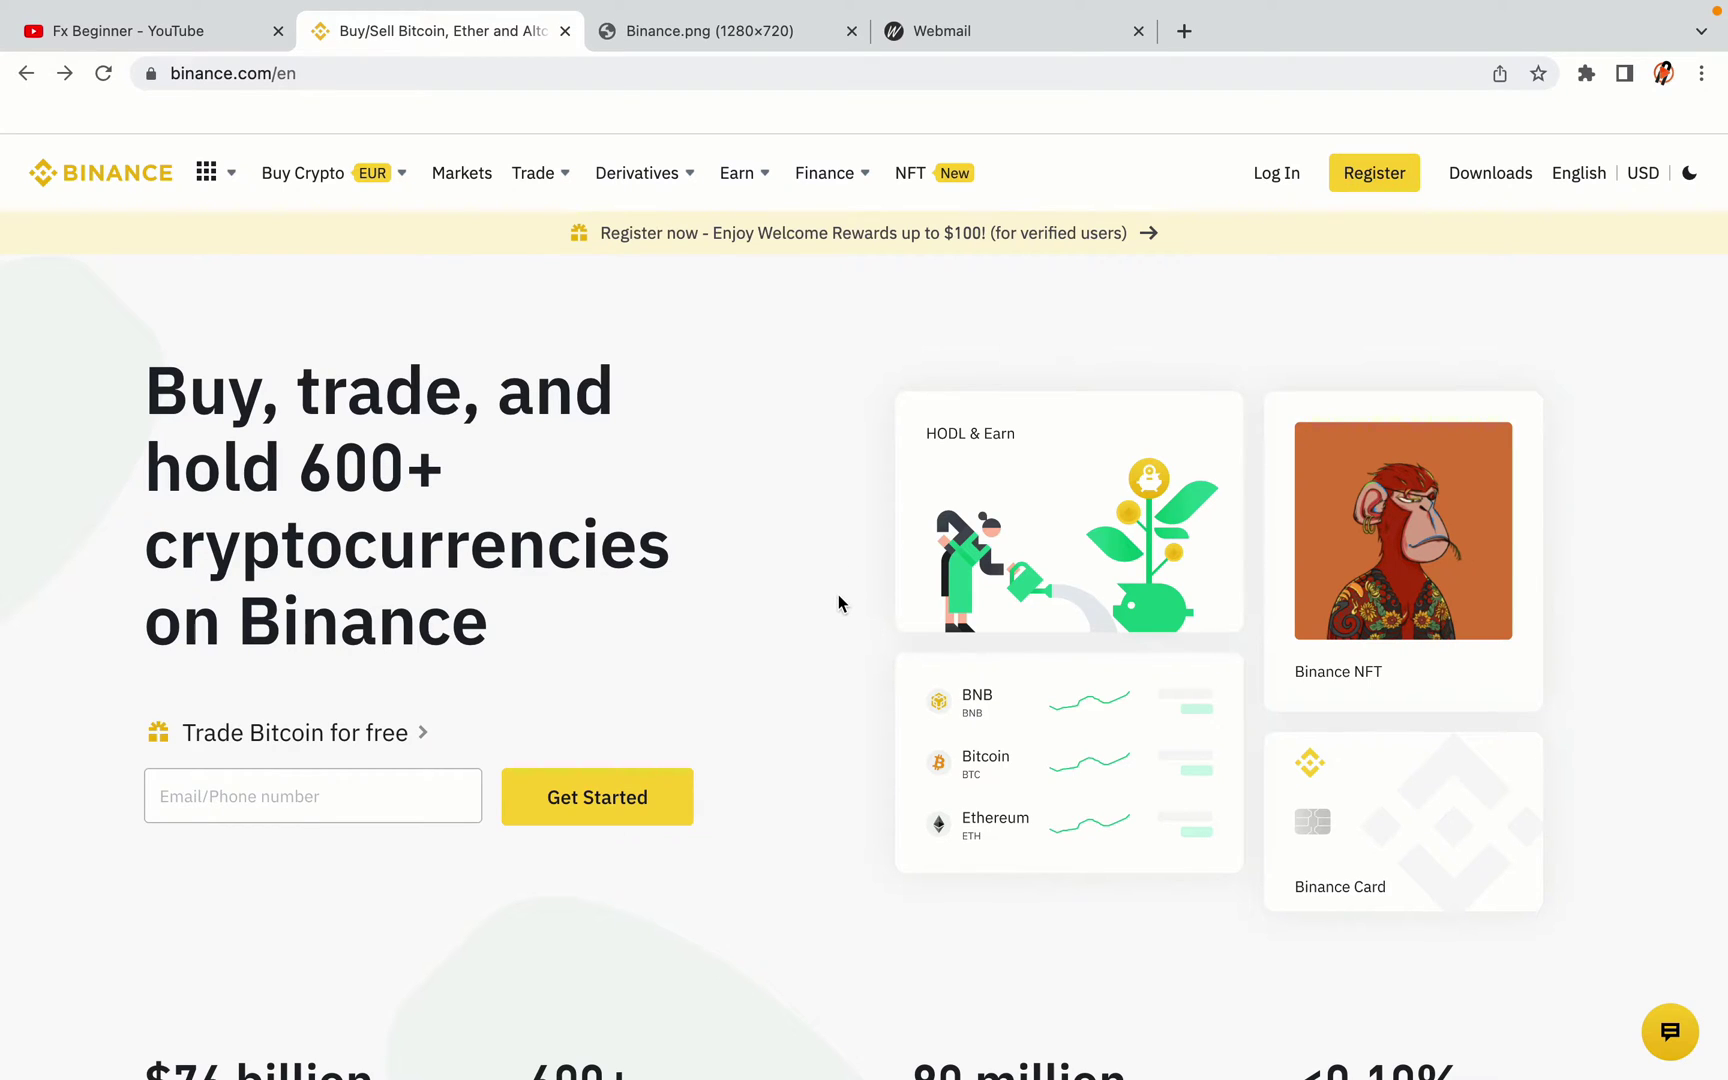
# Step: Scroll through the Binance landing page to look over its content
pyautogui.scroll(-5, 839, 601)
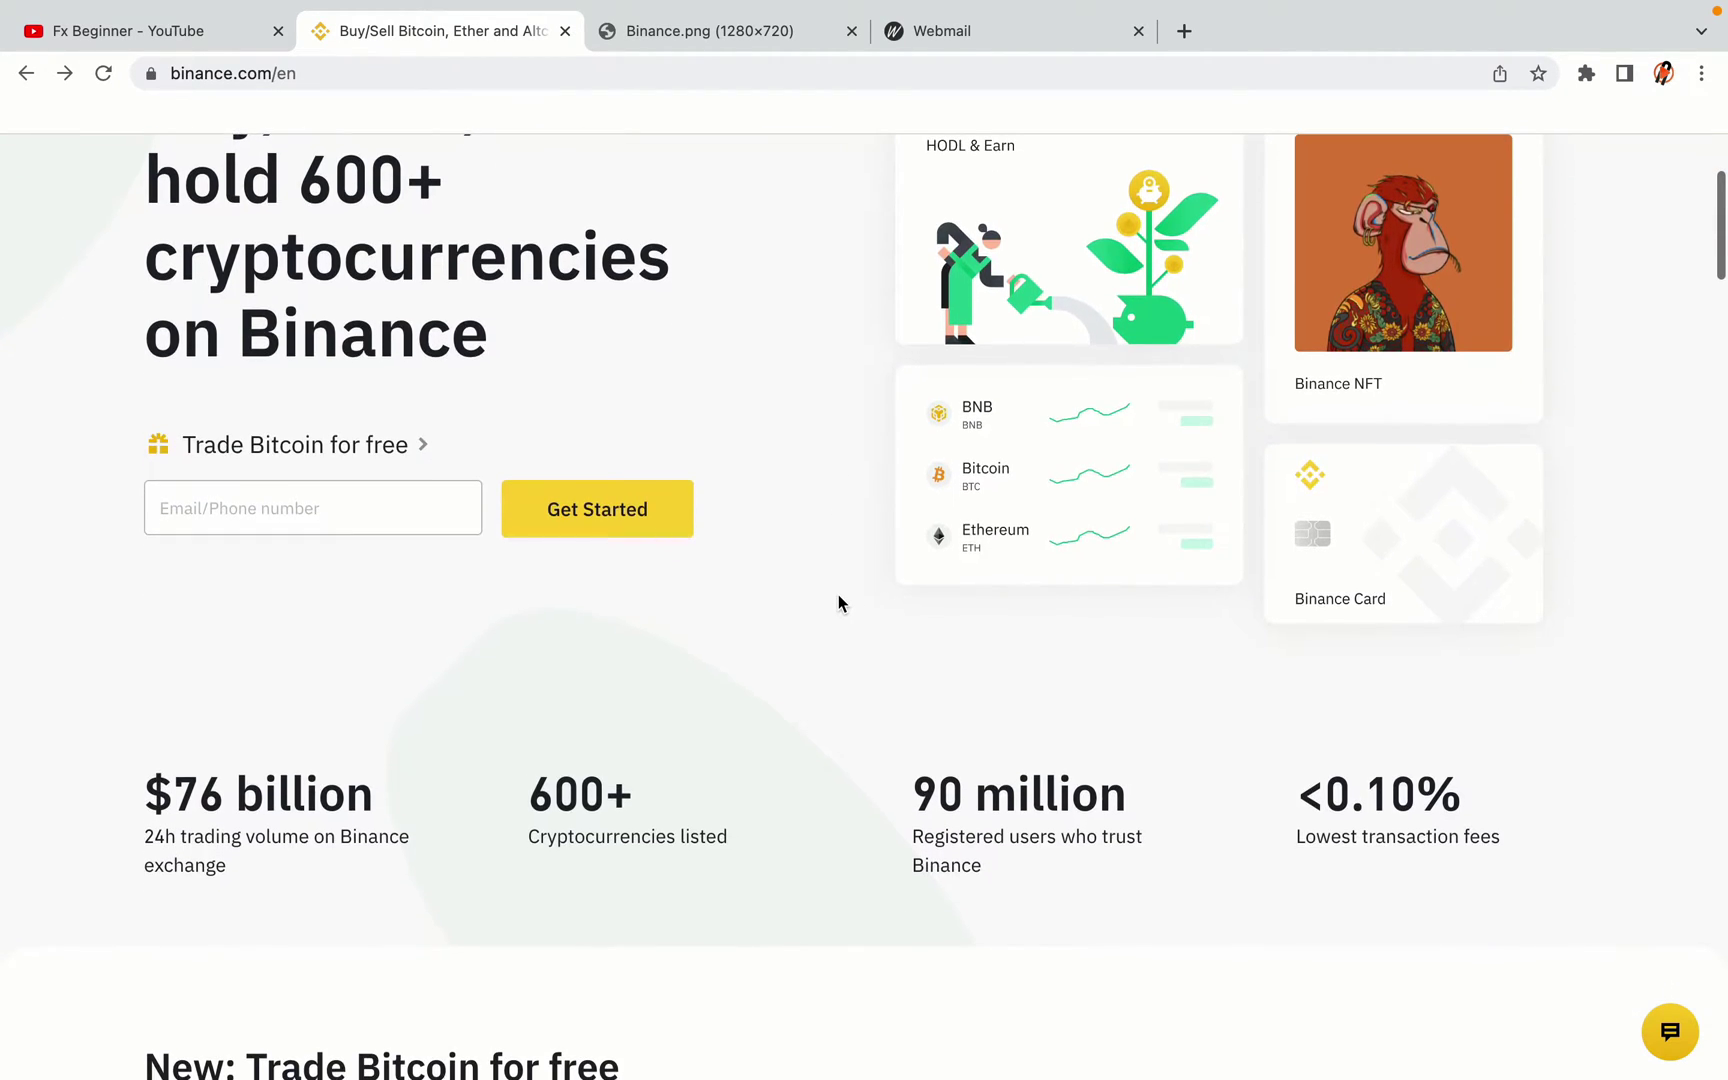
pyautogui.scroll(-5, 838, 597)
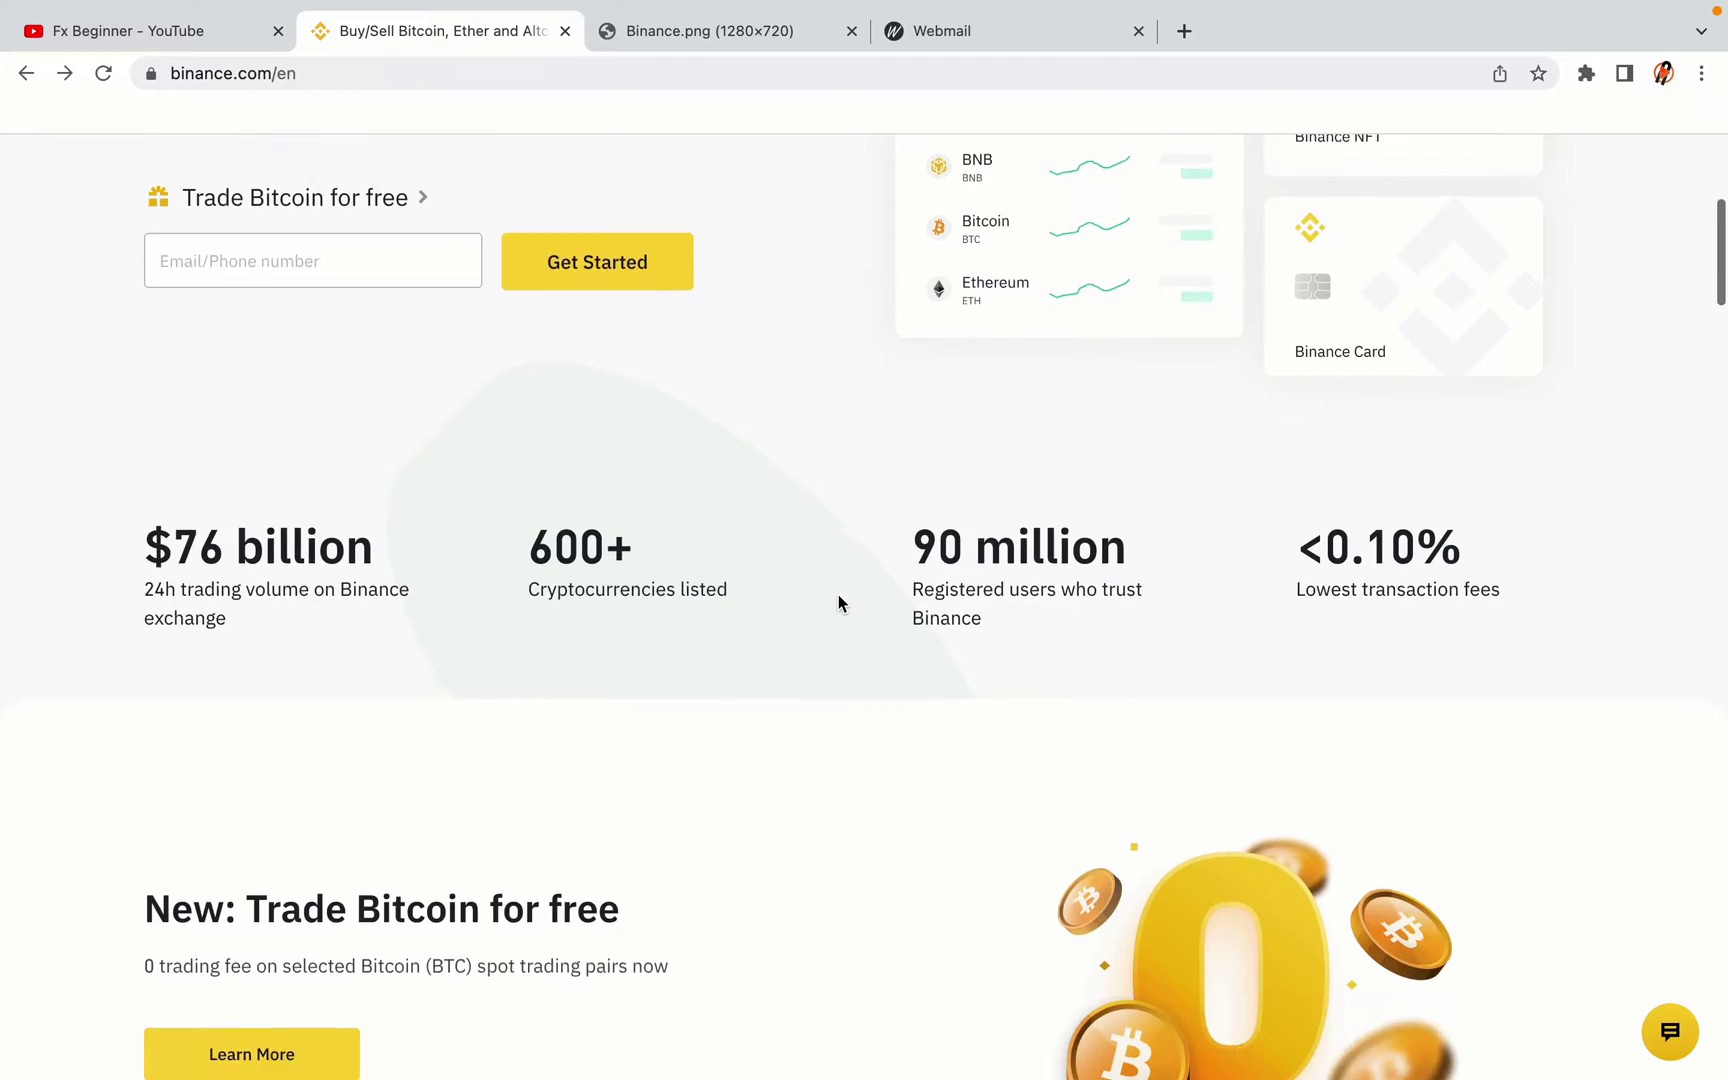
pyautogui.scroll(-1, 838, 597)
pyautogui.scroll(3, 838, 597)
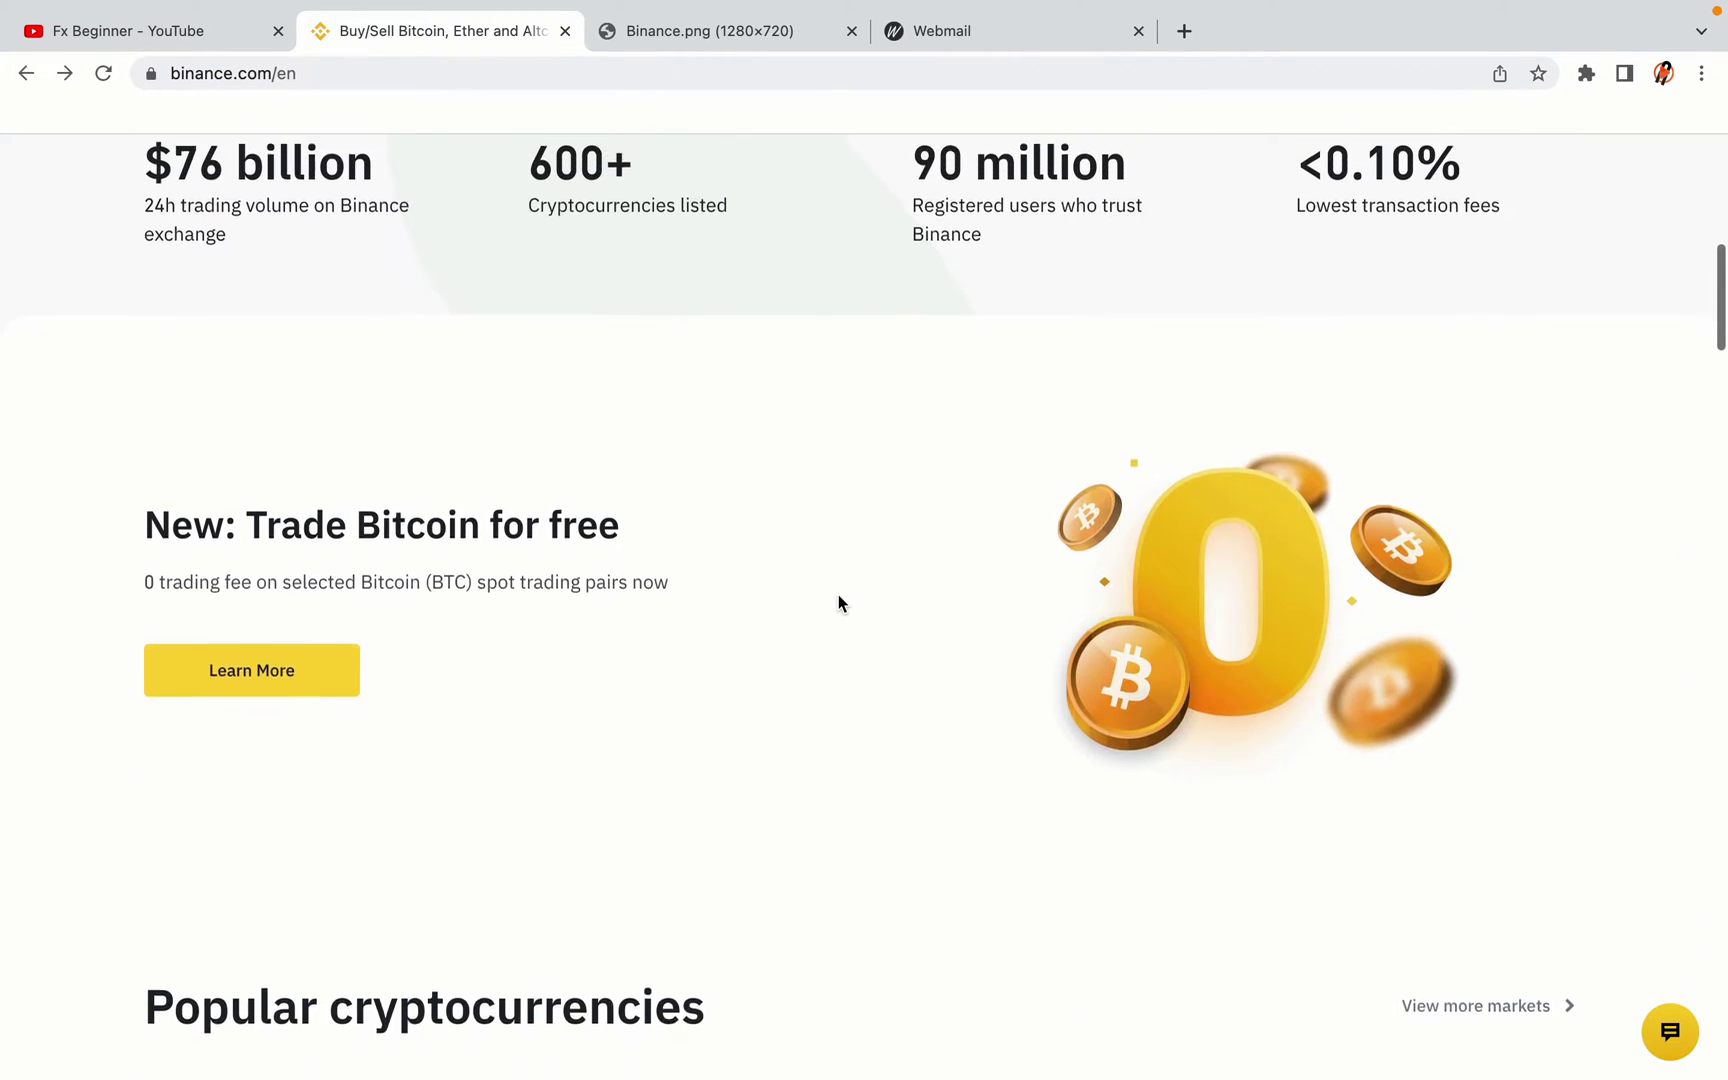
pyautogui.scroll(-8, 838, 602)
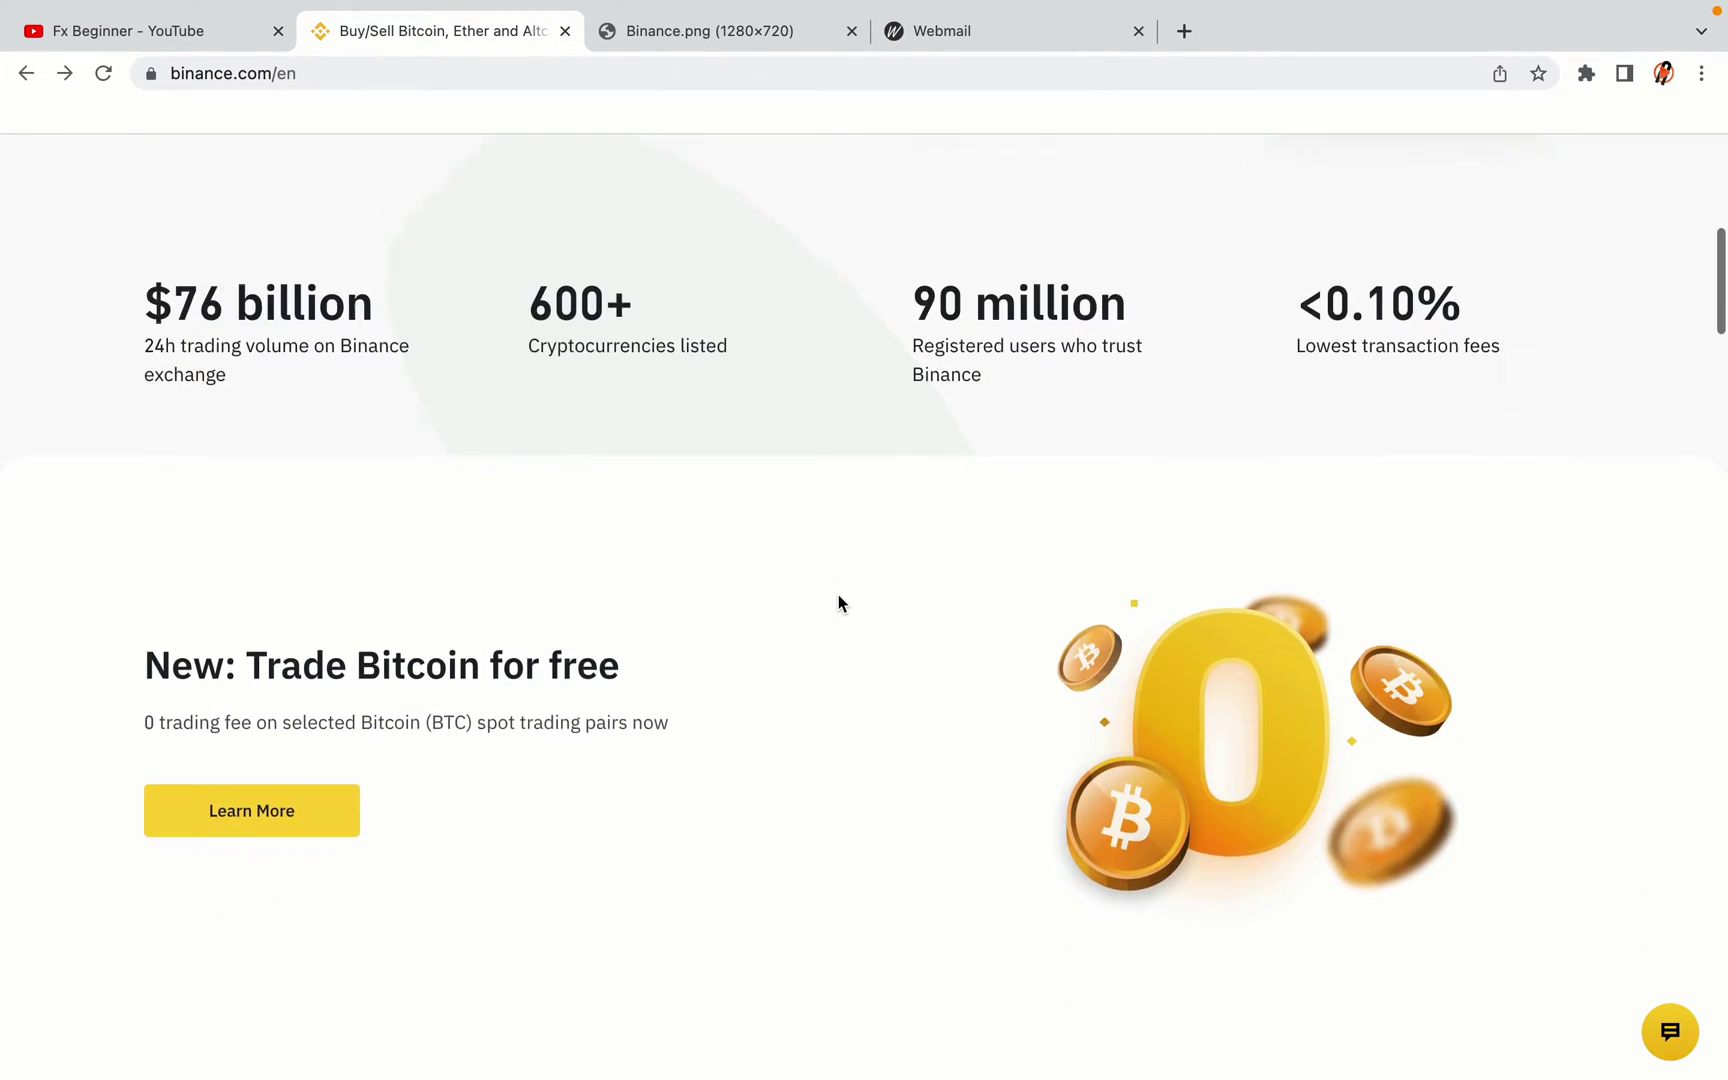
pyautogui.scroll(-3, 838, 602)
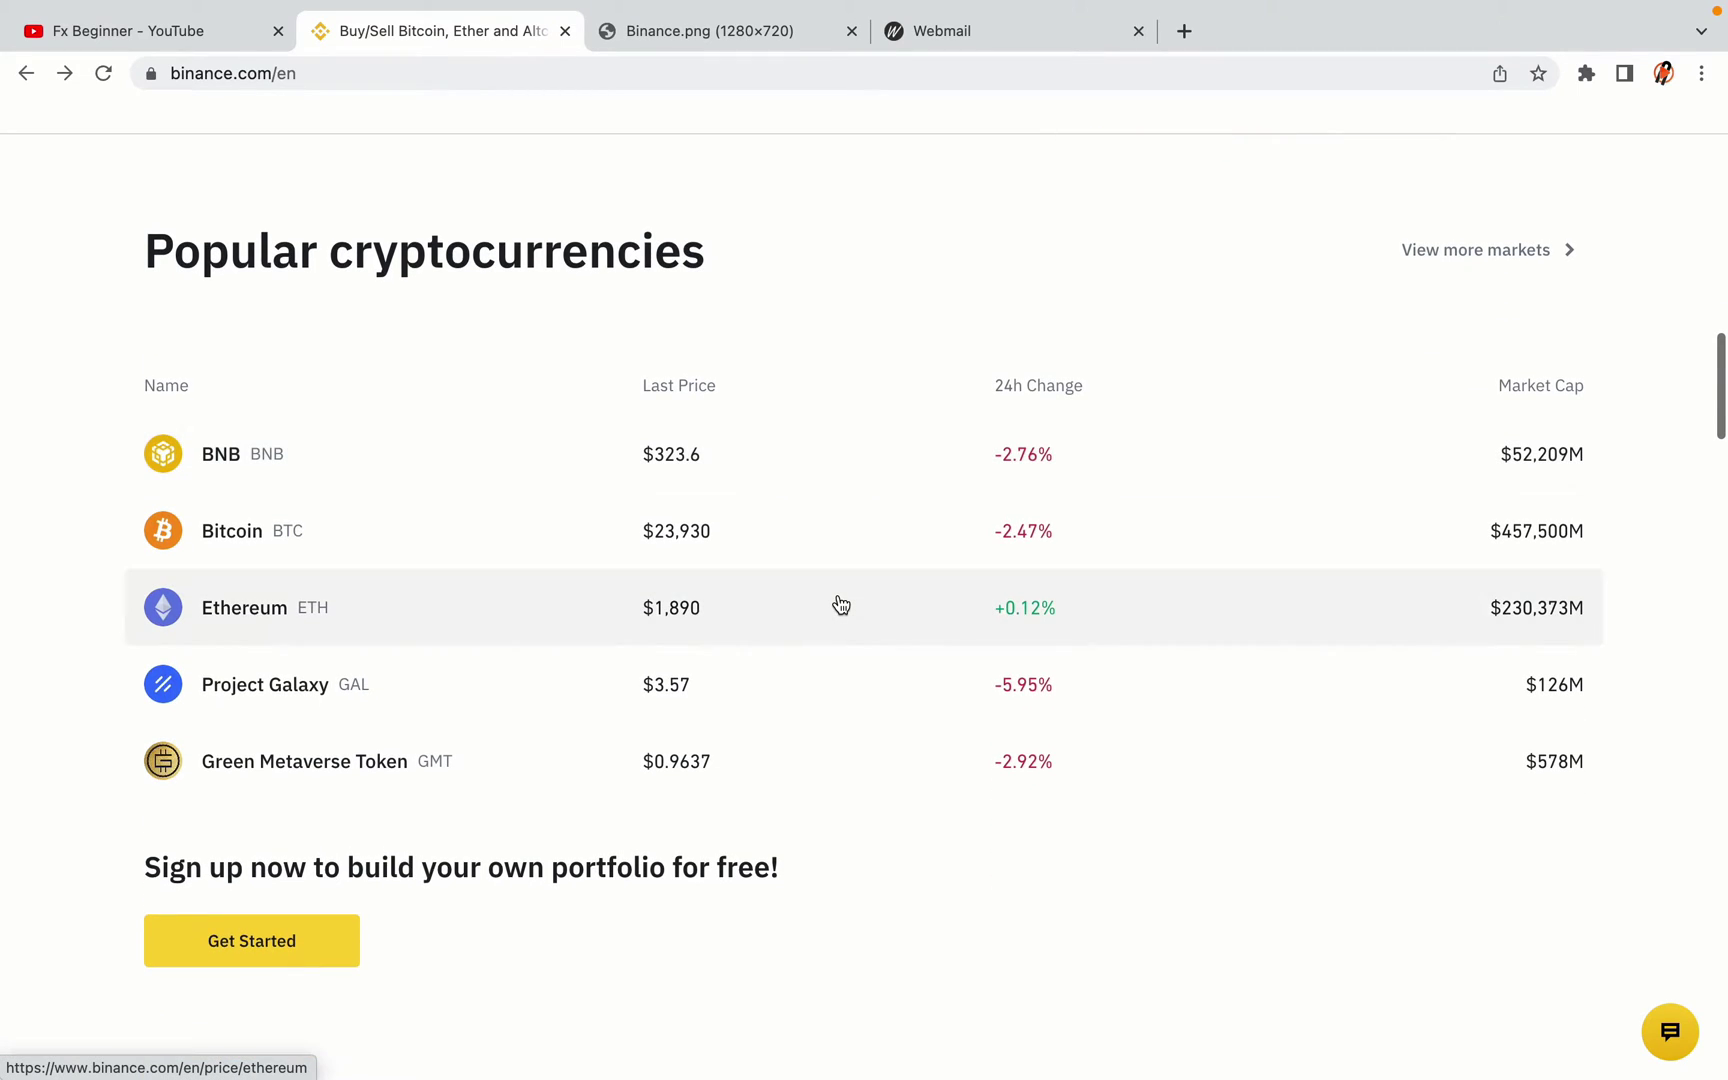
pyautogui.scroll(-10, 840, 604)
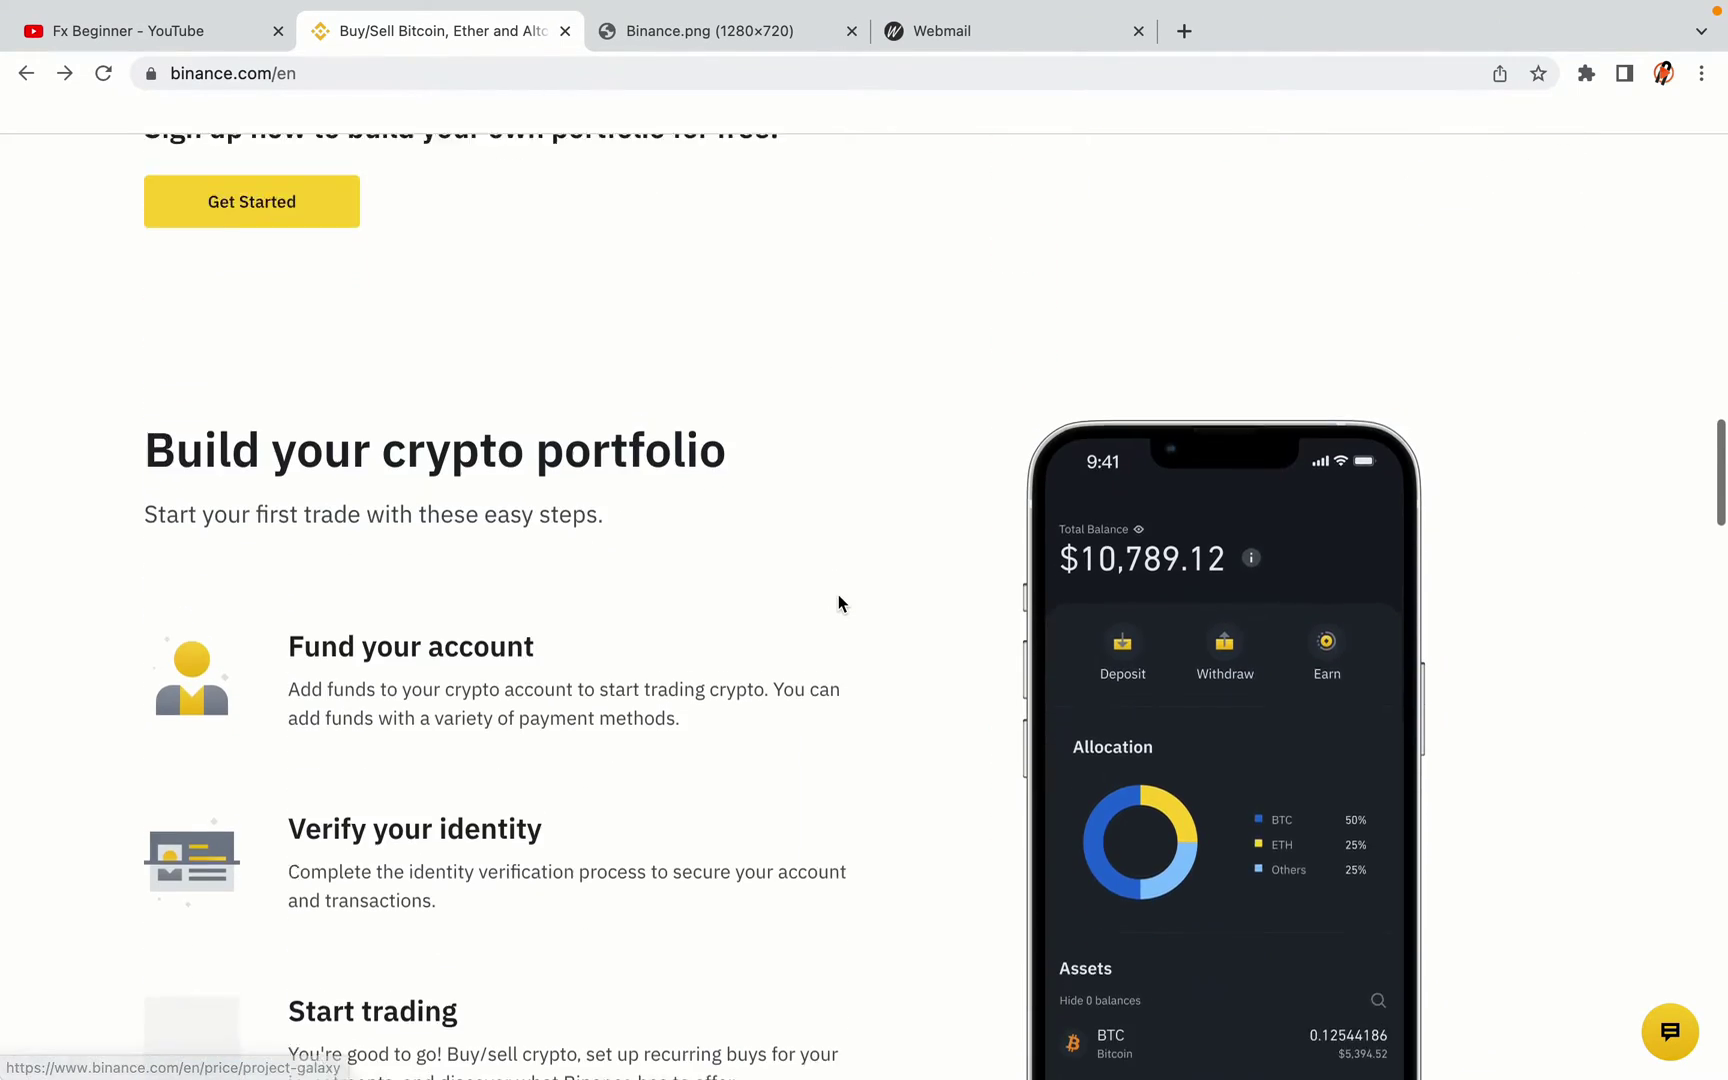
pyautogui.scroll(-1, 838, 602)
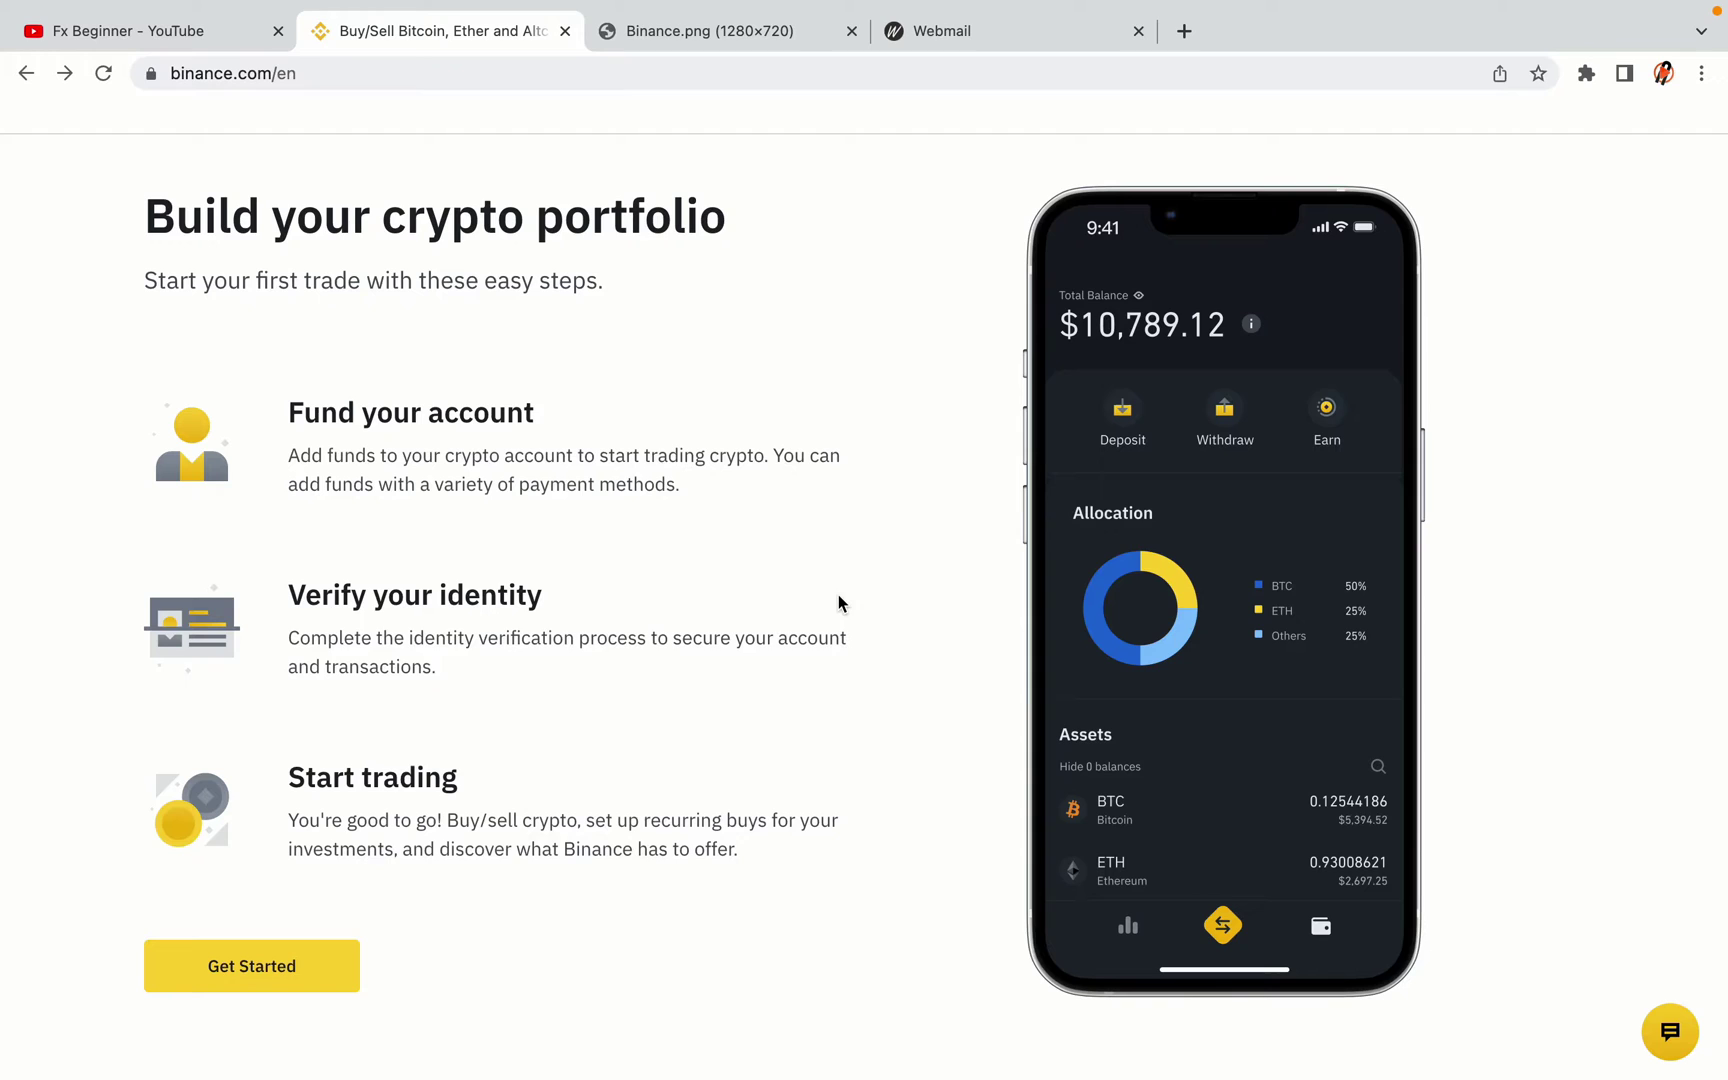
pyautogui.scroll(-10, 838, 602)
pyautogui.scroll(-9, 840, 604)
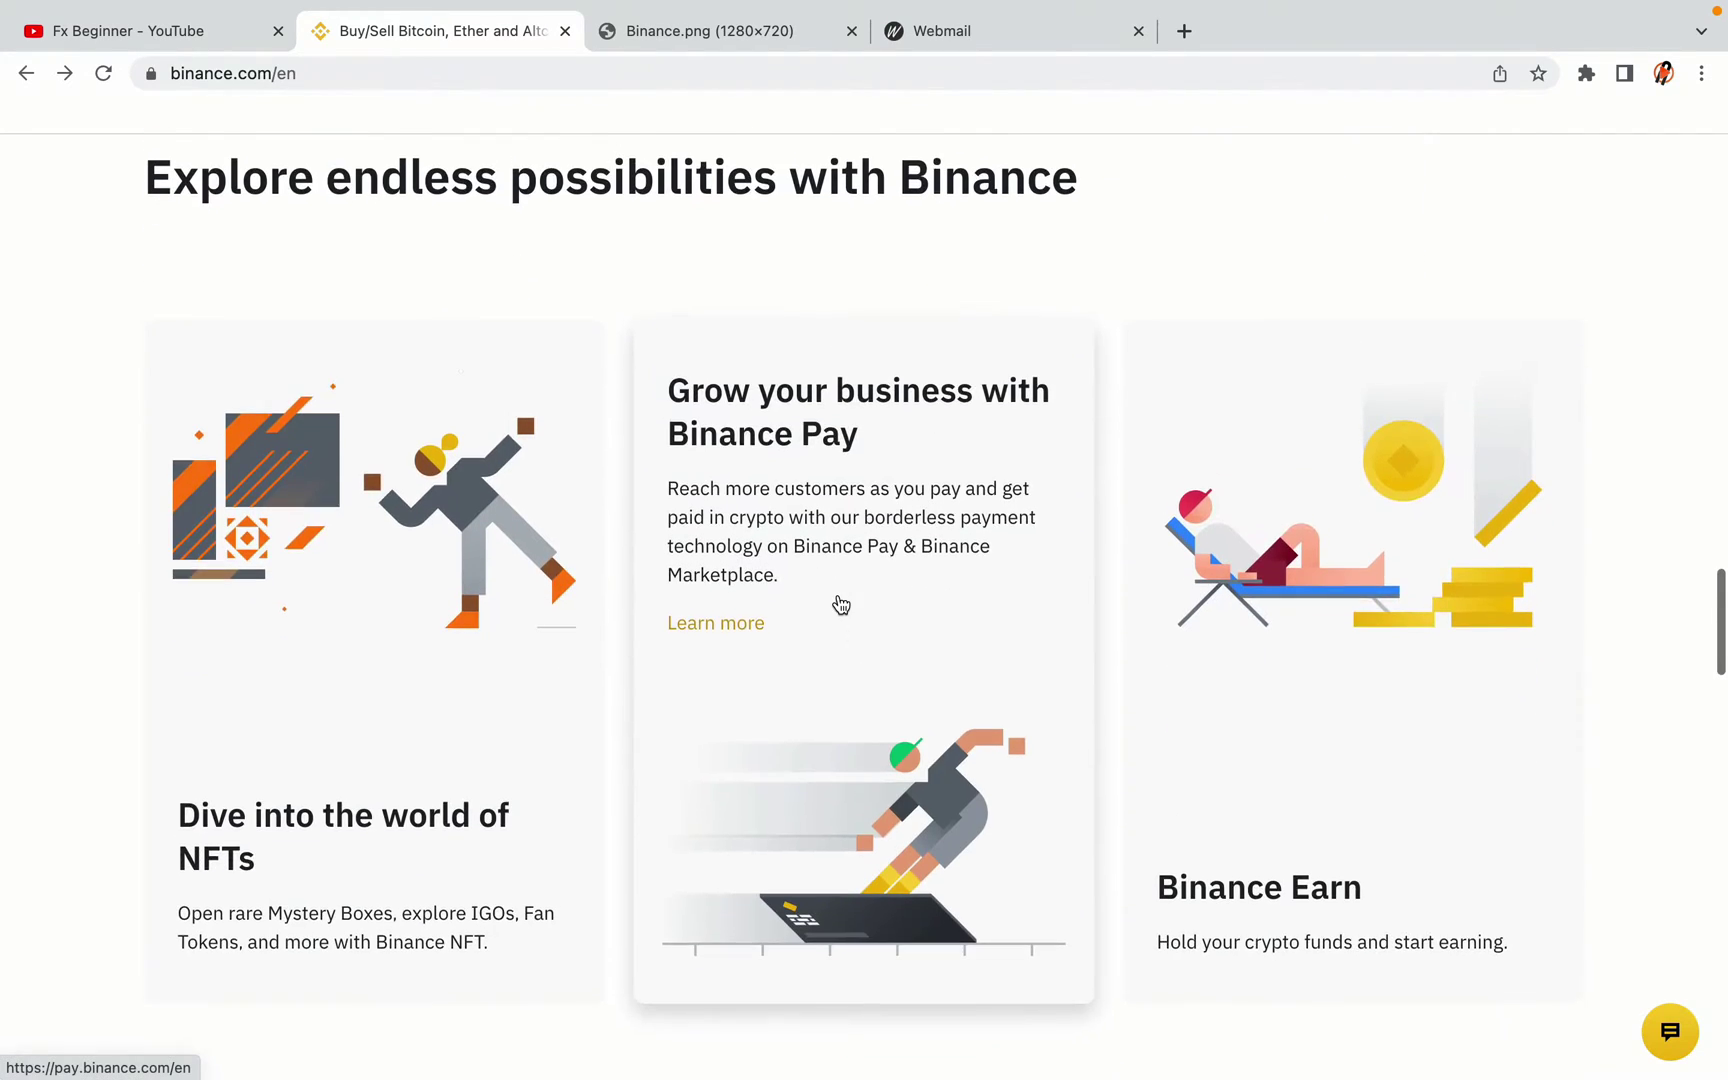
pyautogui.scroll(-2, 838, 602)
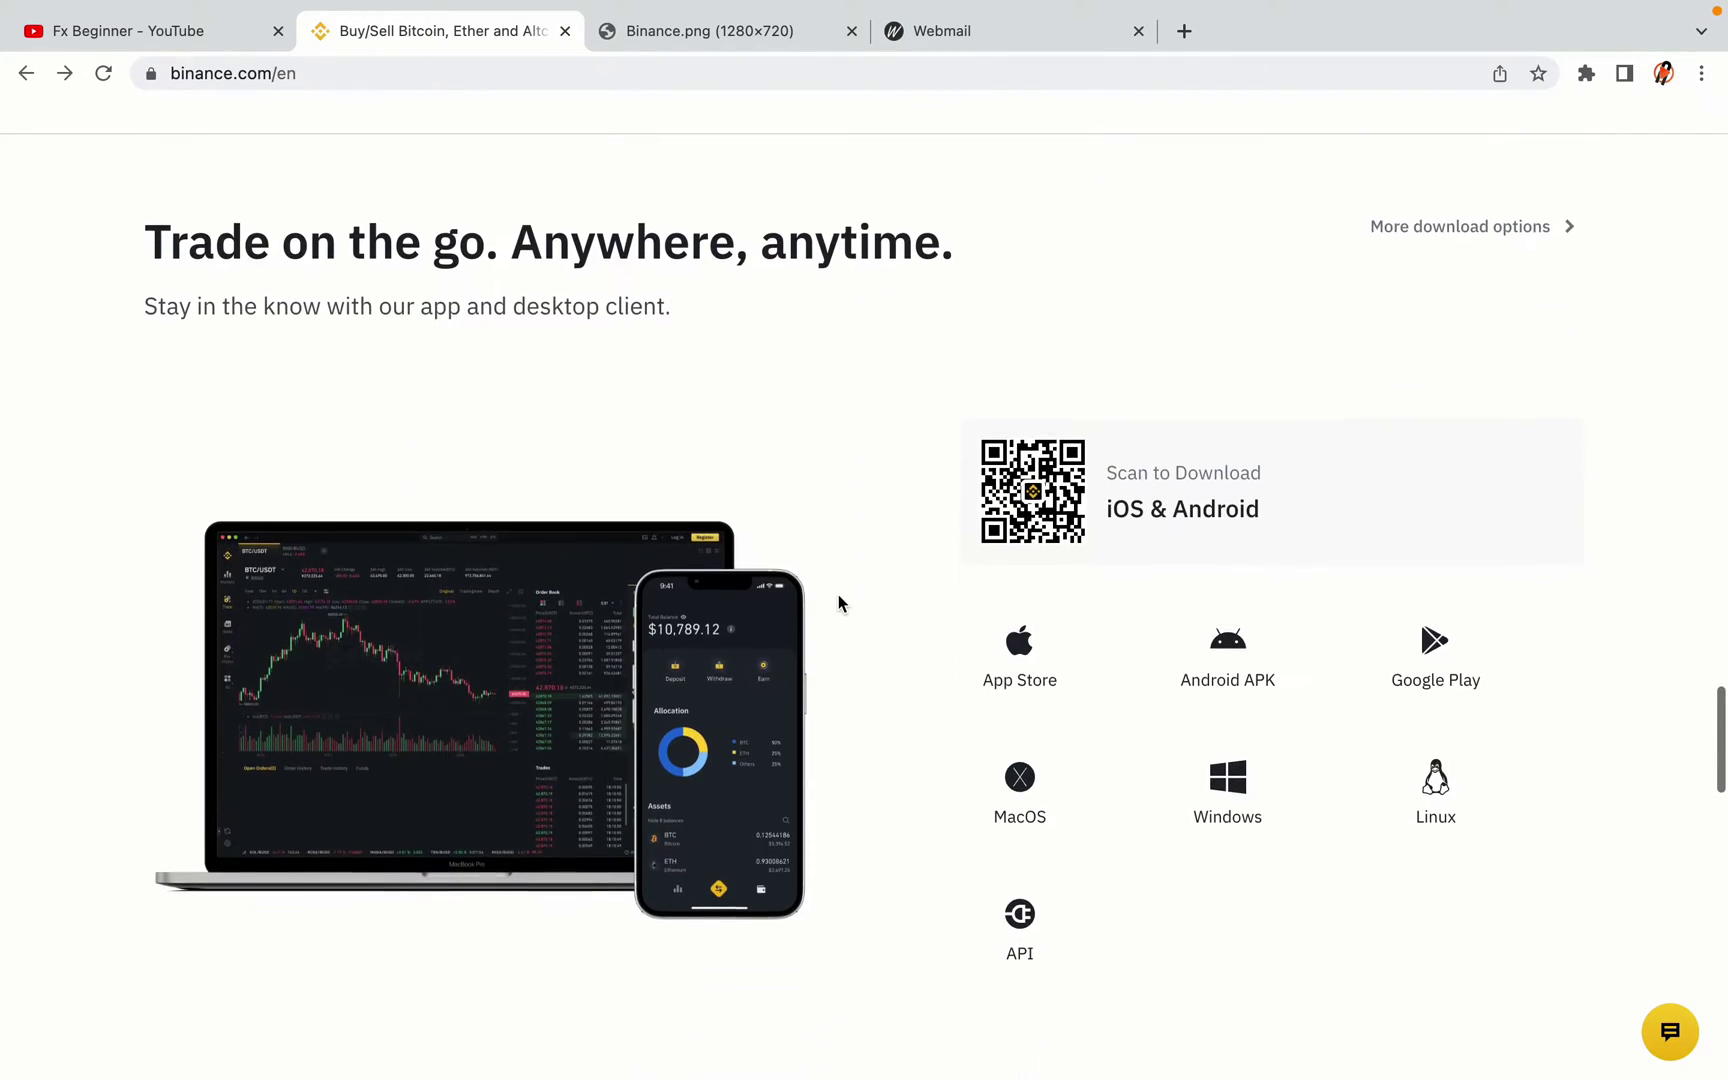
pyautogui.scroll(-9, 838, 602)
pyautogui.scroll(-2, 838, 602)
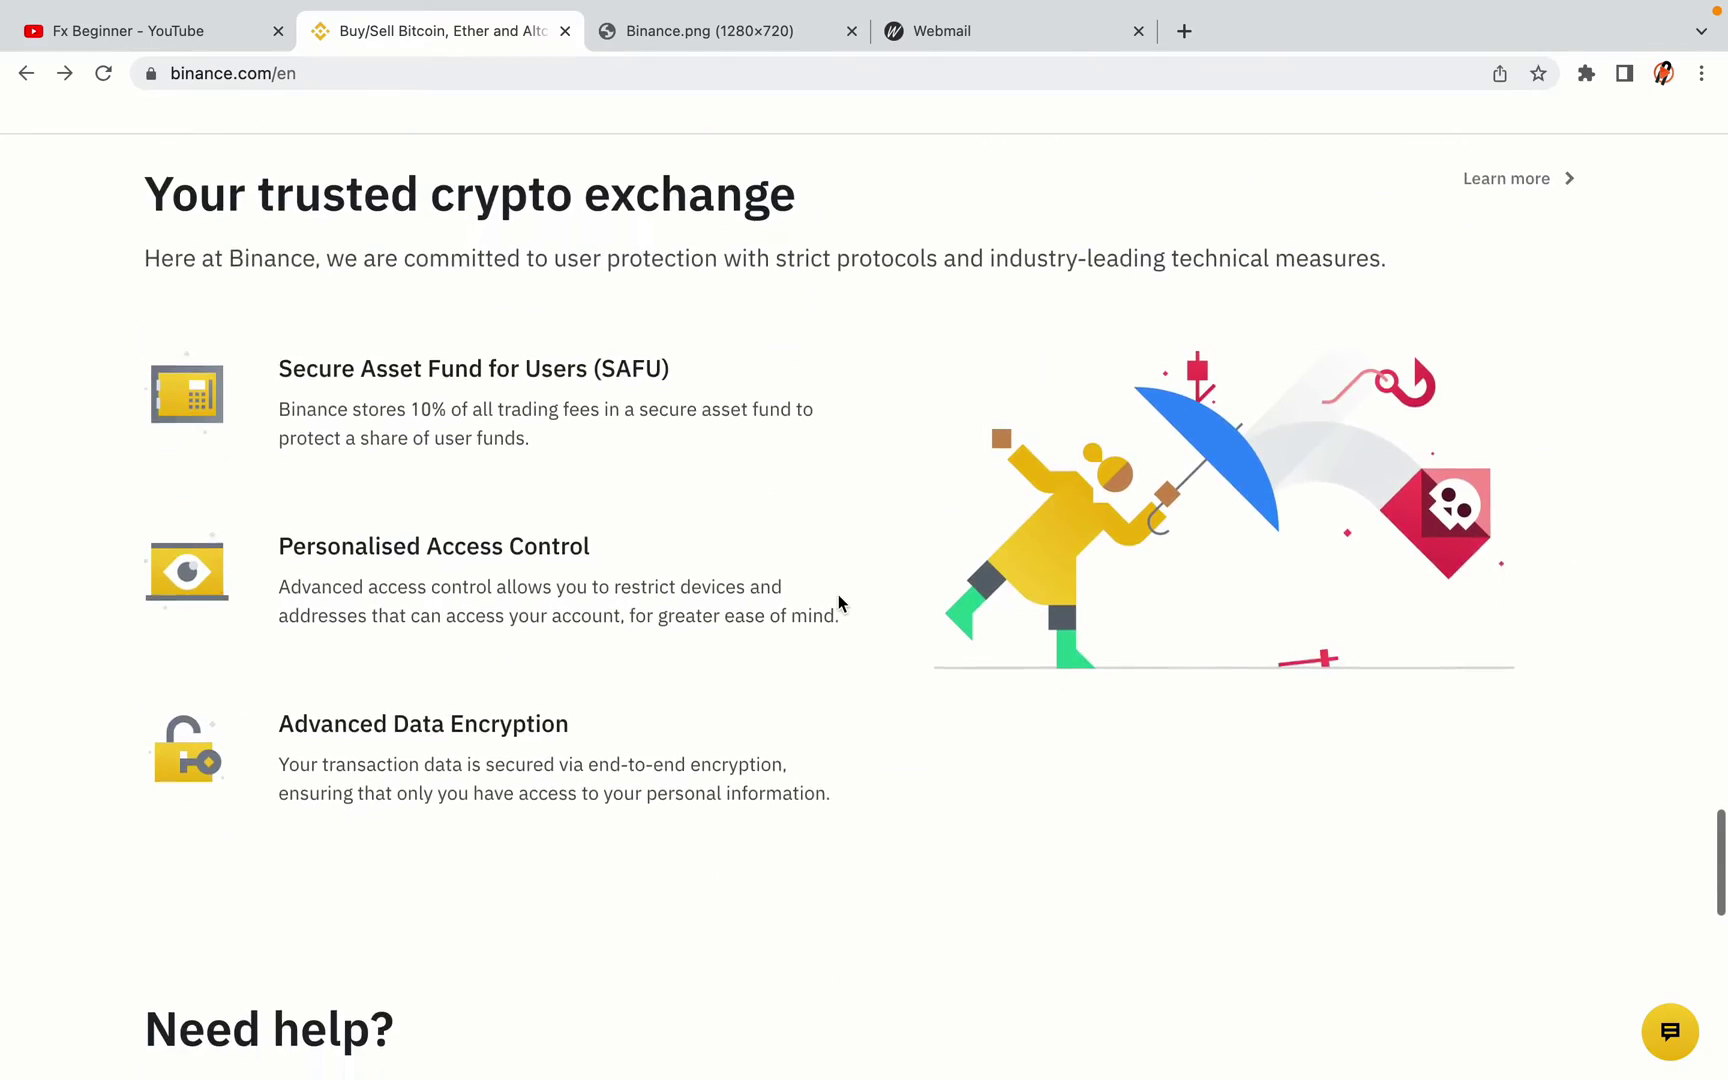
pyautogui.scroll(-2, 838, 598)
pyautogui.scroll(-6, 838, 595)
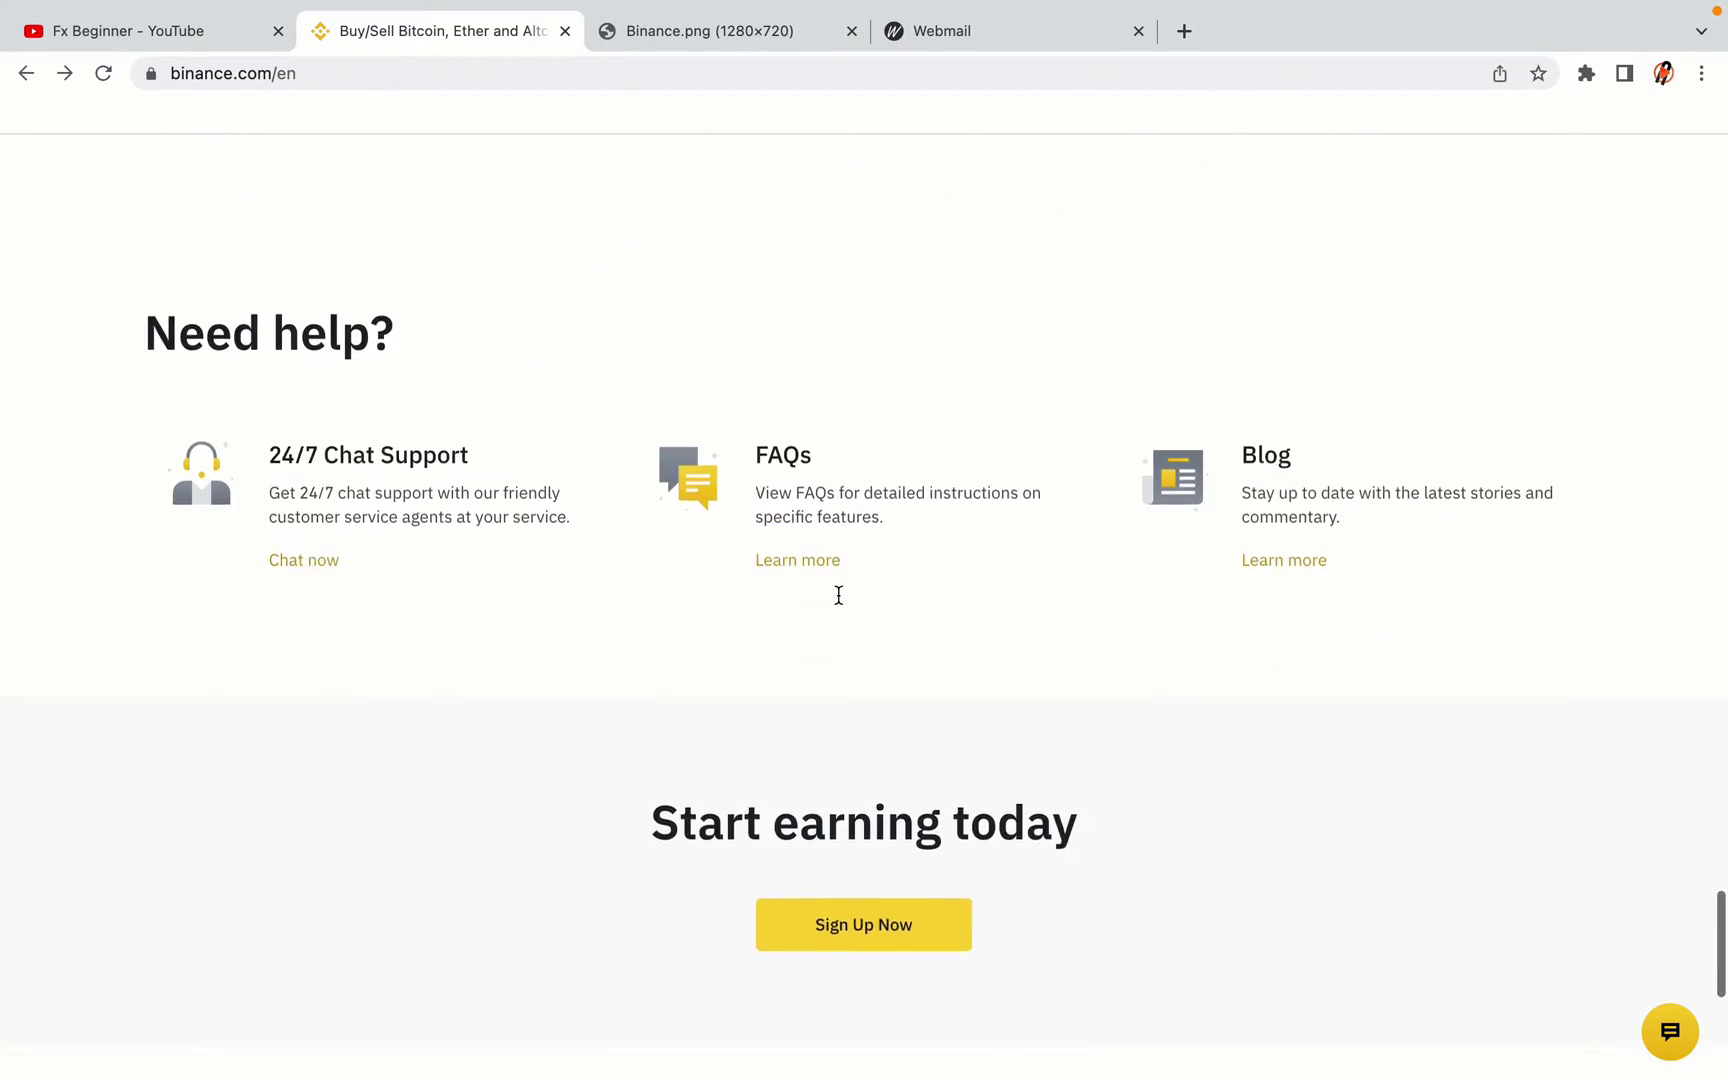
pyautogui.scroll(15, 838, 594)
pyautogui.scroll(15, 838, 600)
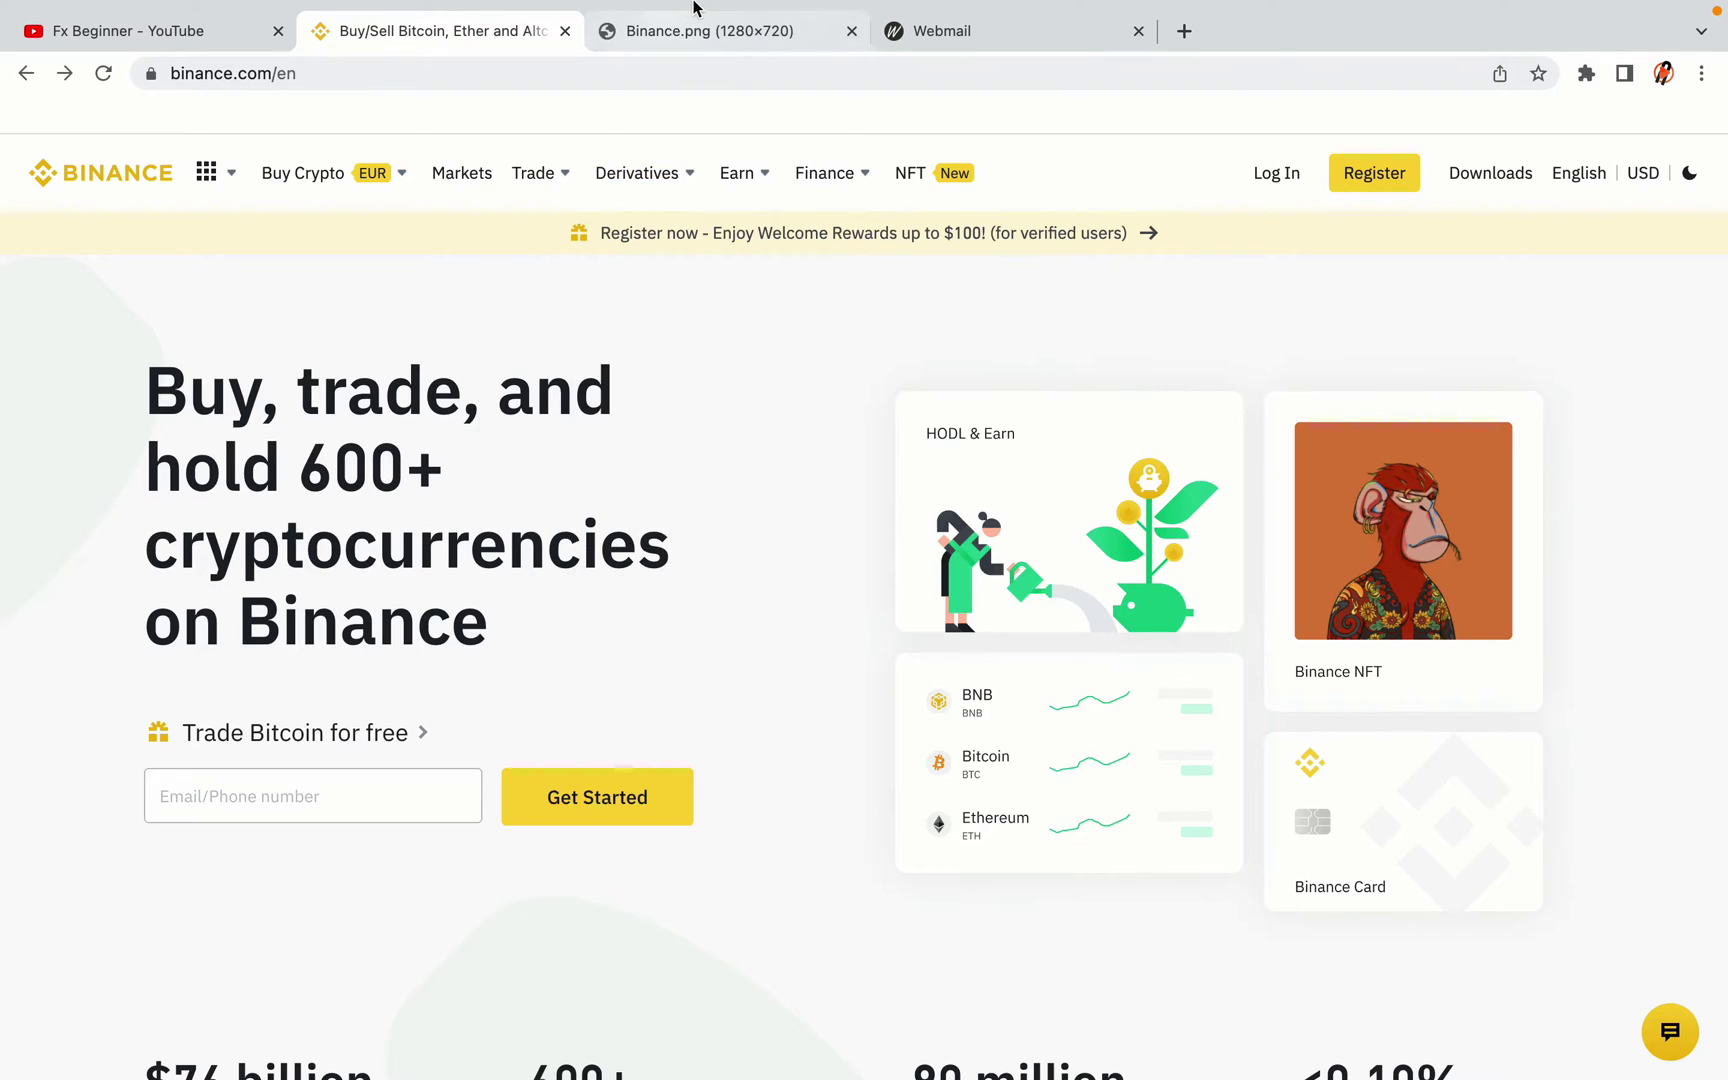
# Step: Start registration from the top bar and choose signing up with phone or email
pyautogui.click(722, 30)
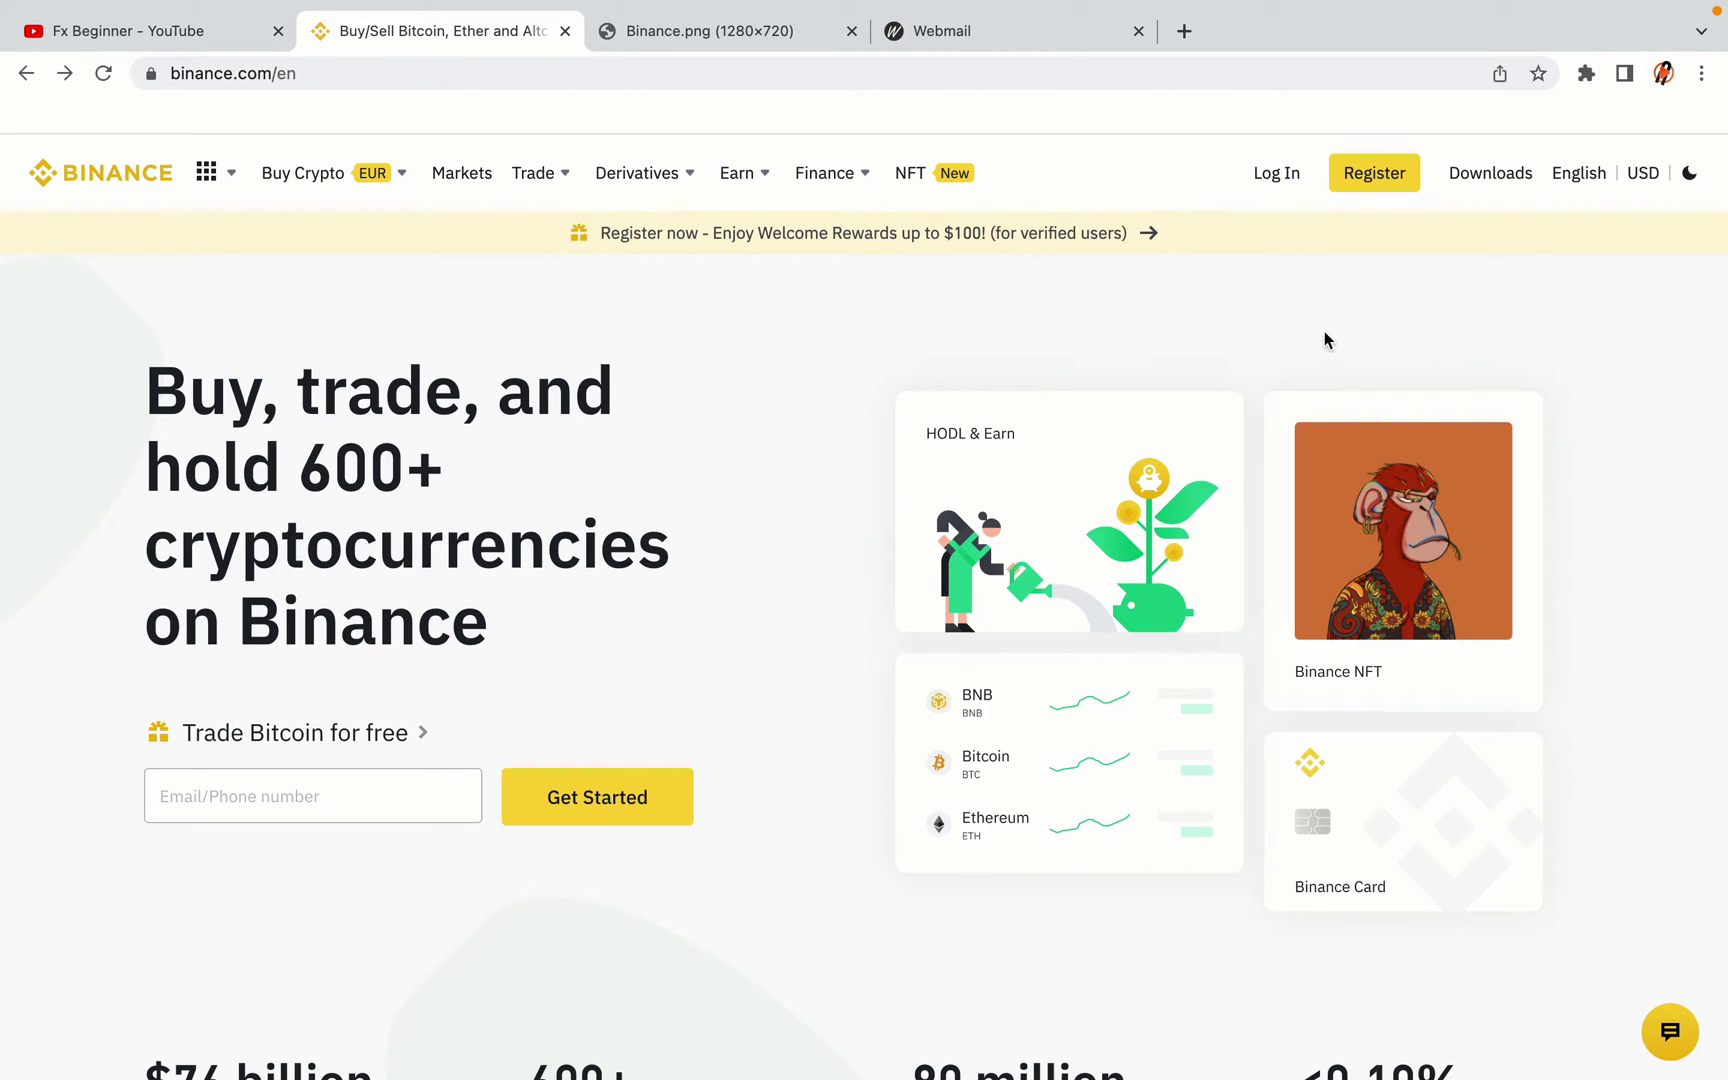
pyautogui.click(1388, 184)
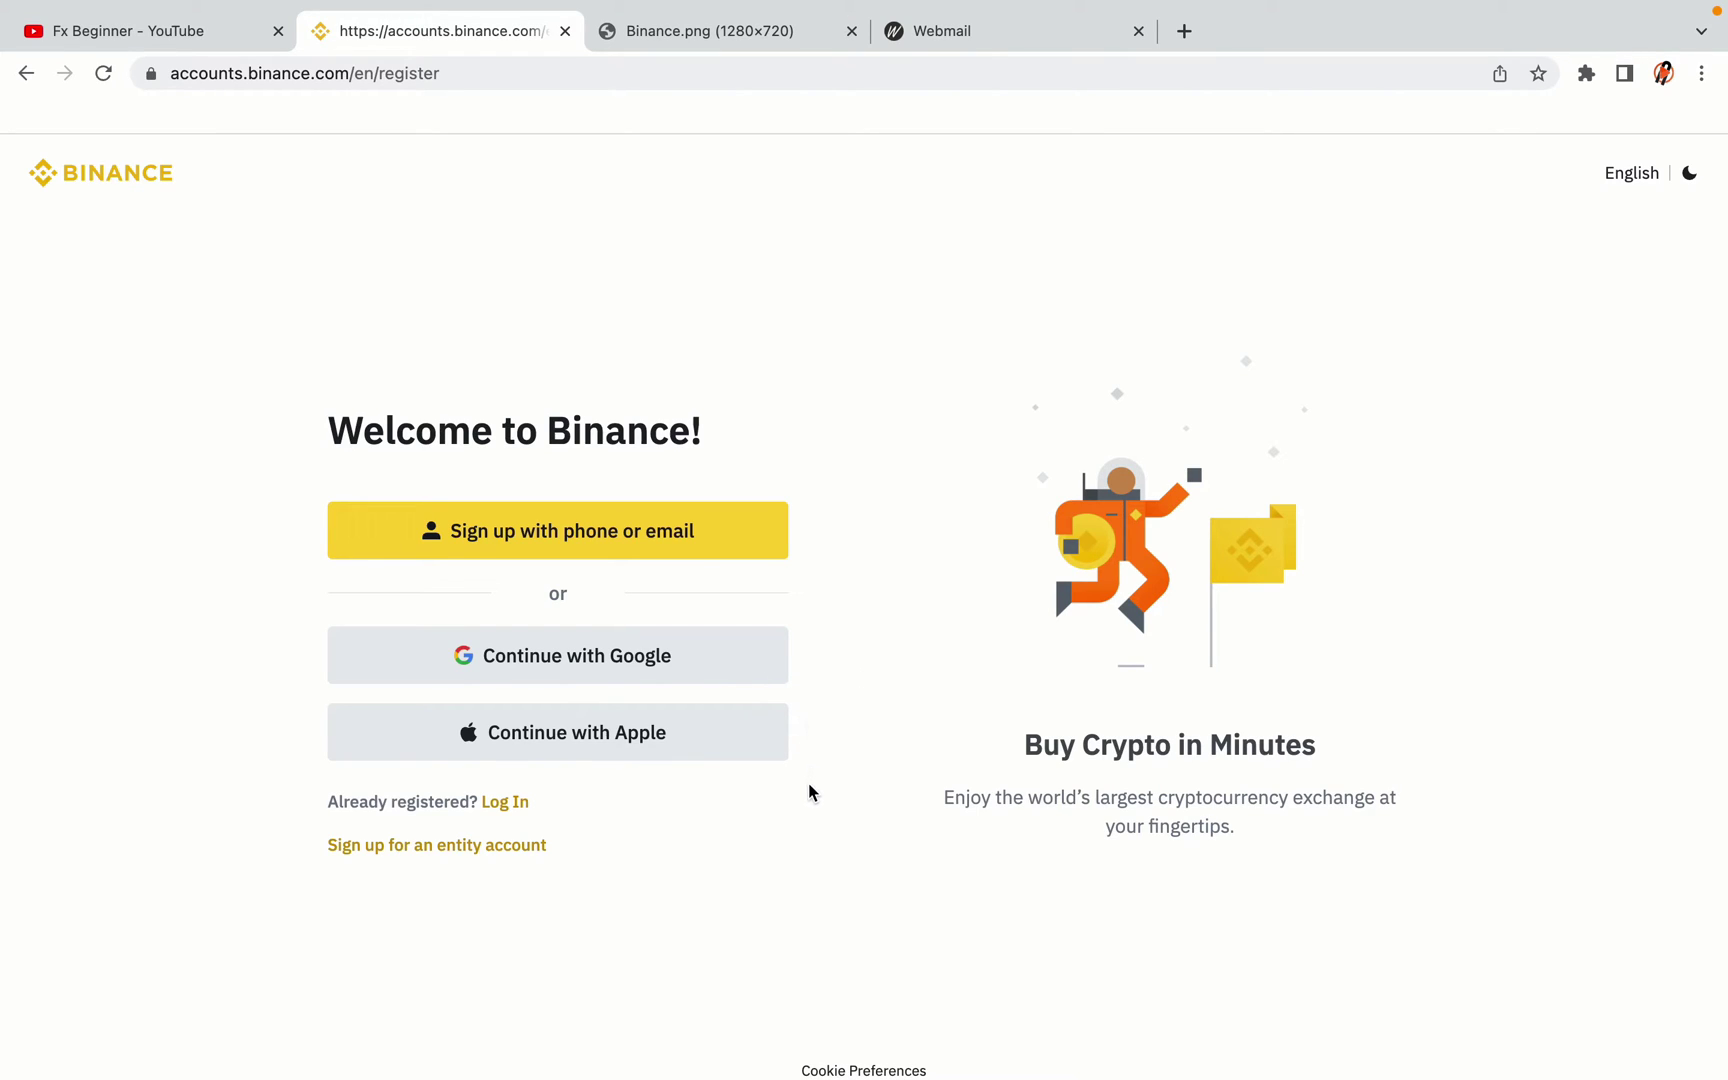
pyautogui.click(713, 552)
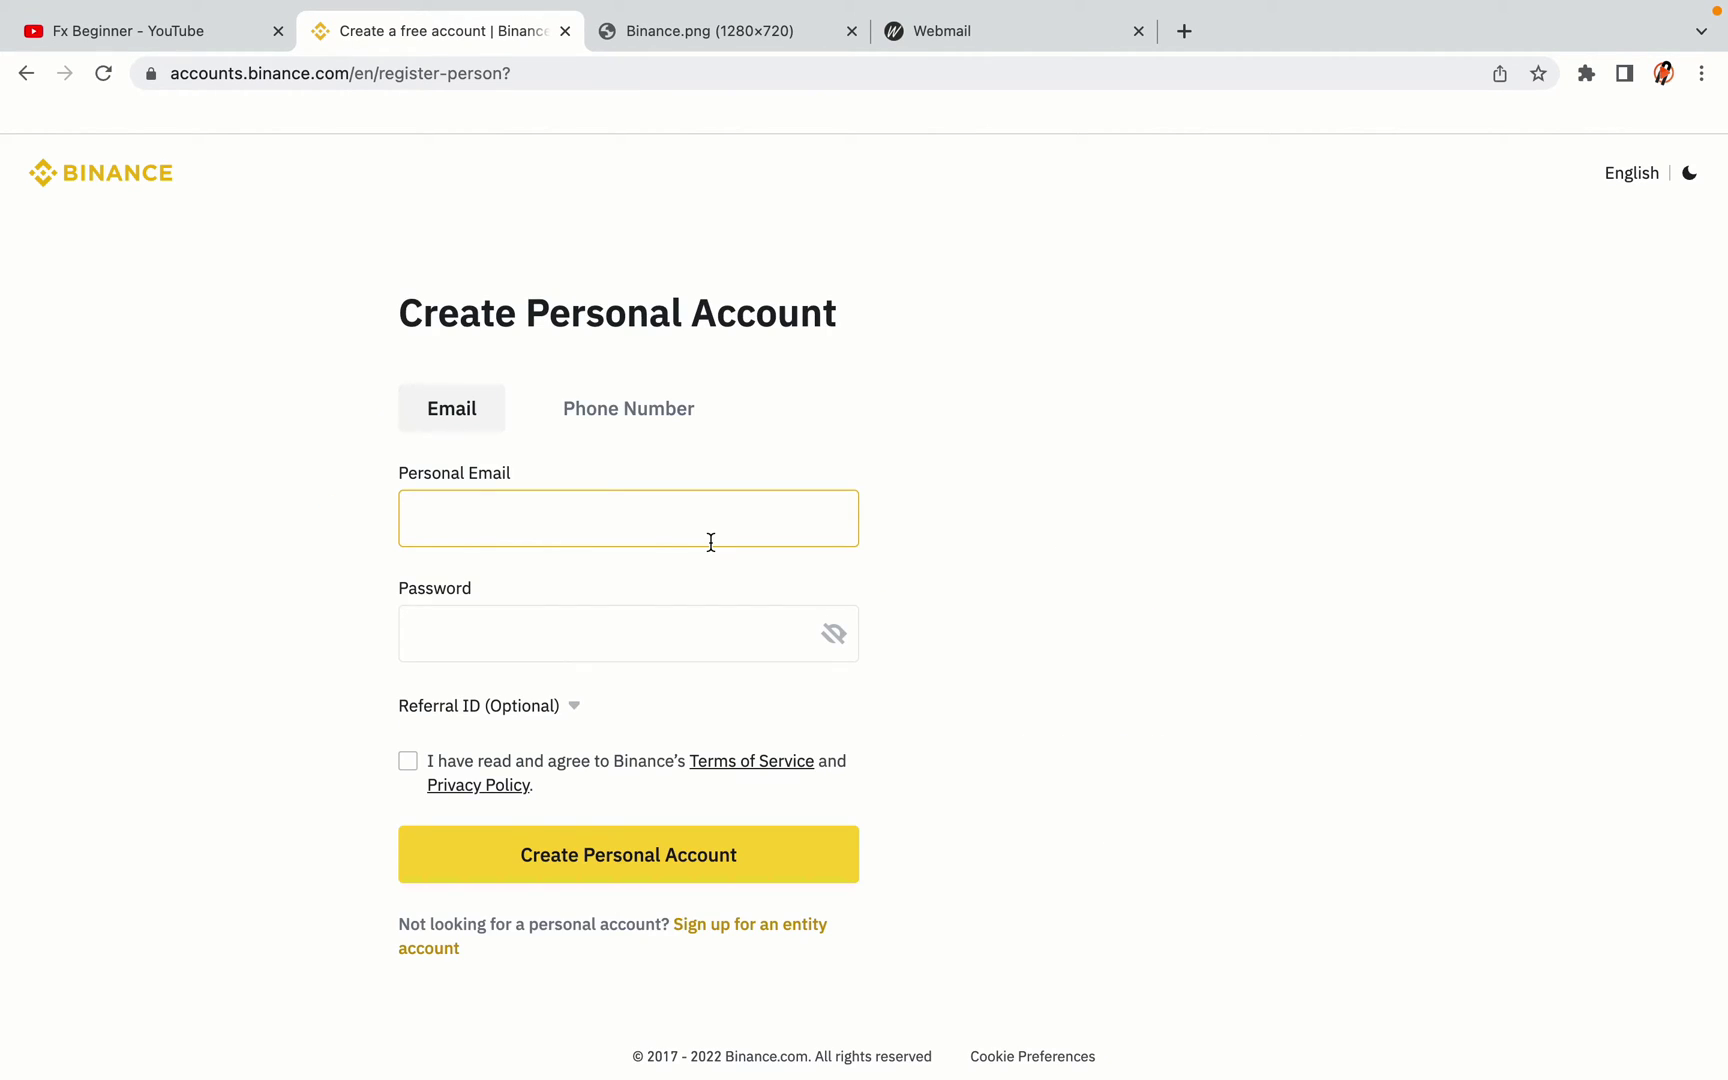
# Step: Enter the account email and password, accept the Terms of Service, and create the personal account
pyautogui.click(1061, 612)
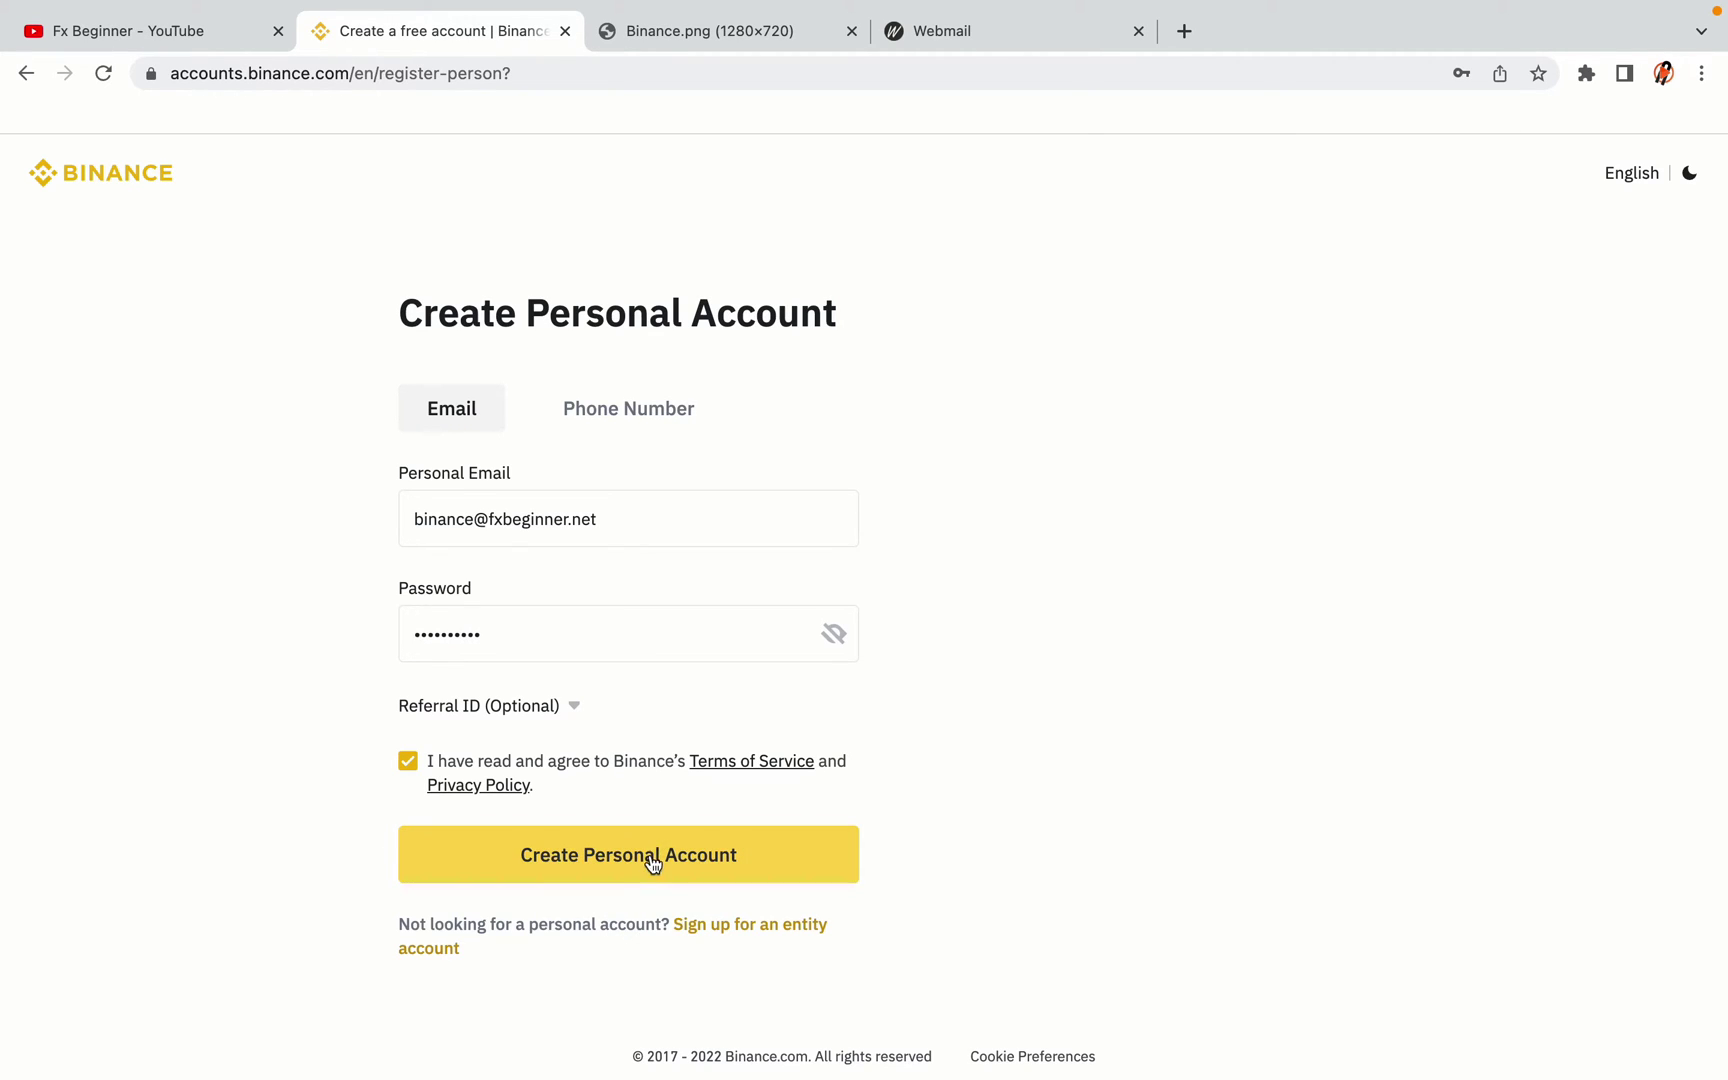
pyautogui.click(660, 868)
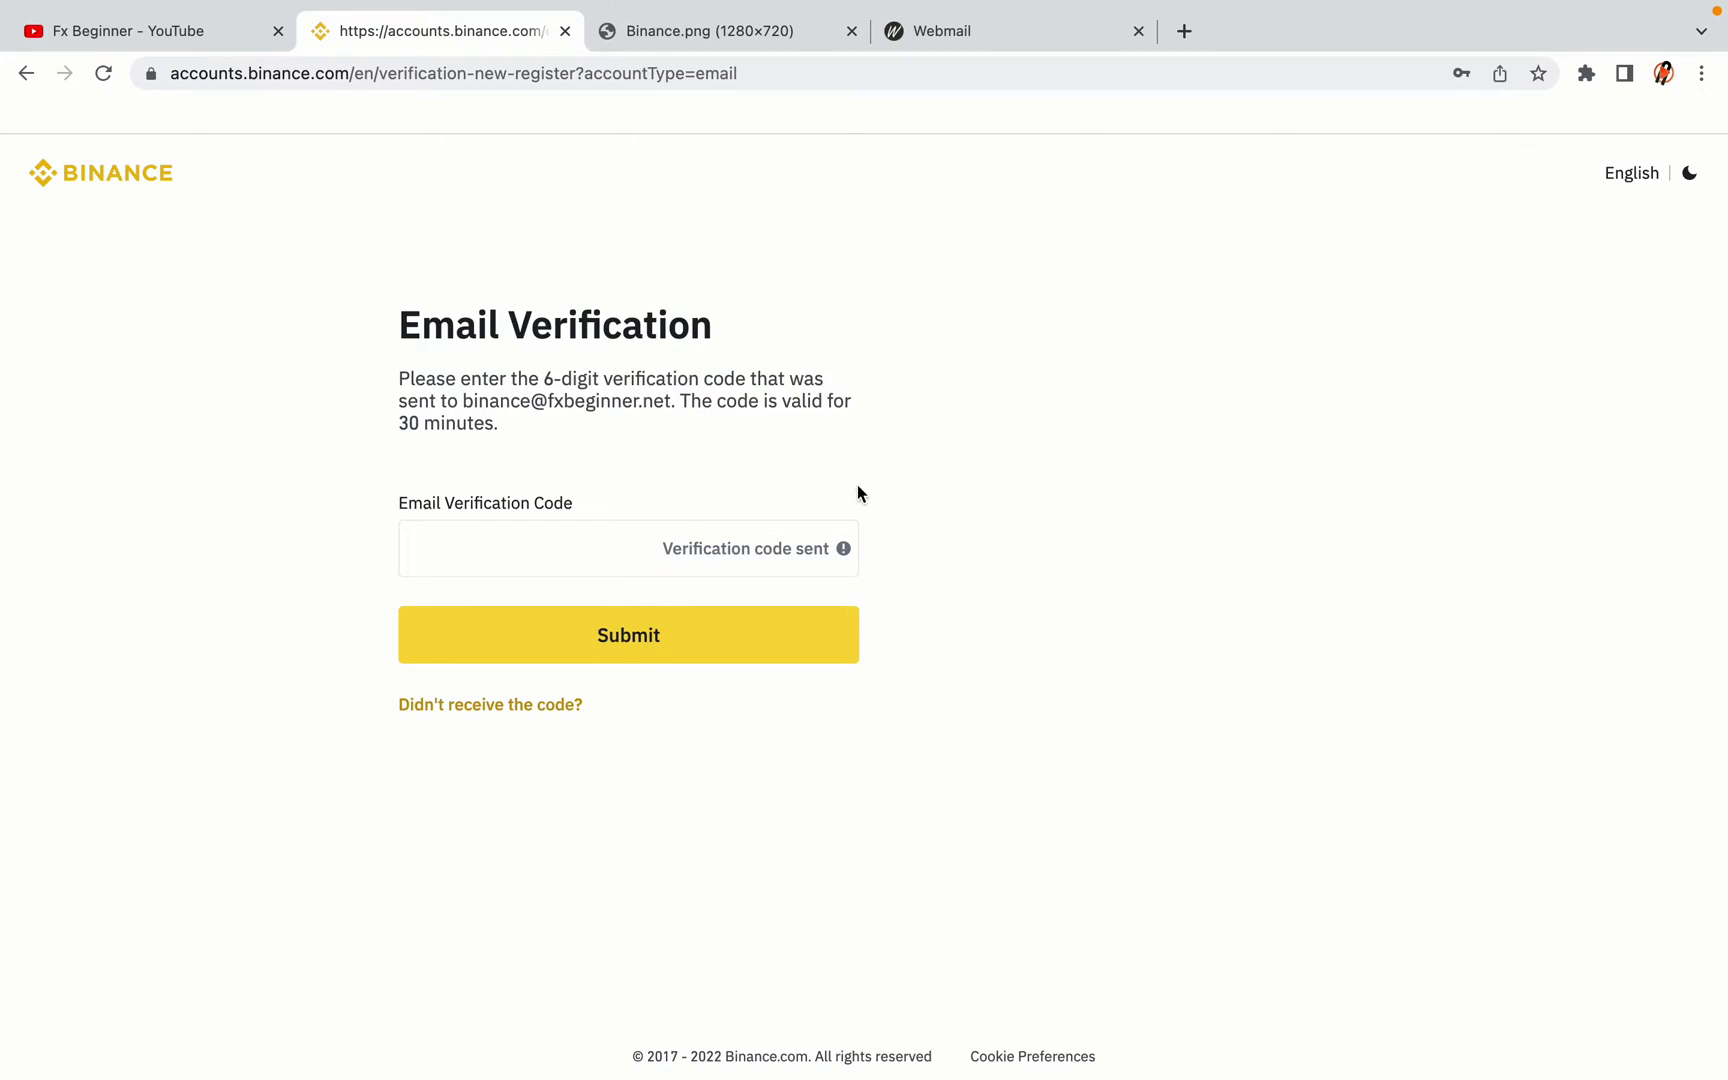
# Step: Switch to the Webmail tab to see the inbox with Binance's confirmation message
pyautogui.moveTo(945, 30); pyautogui.dragTo(660, 30)
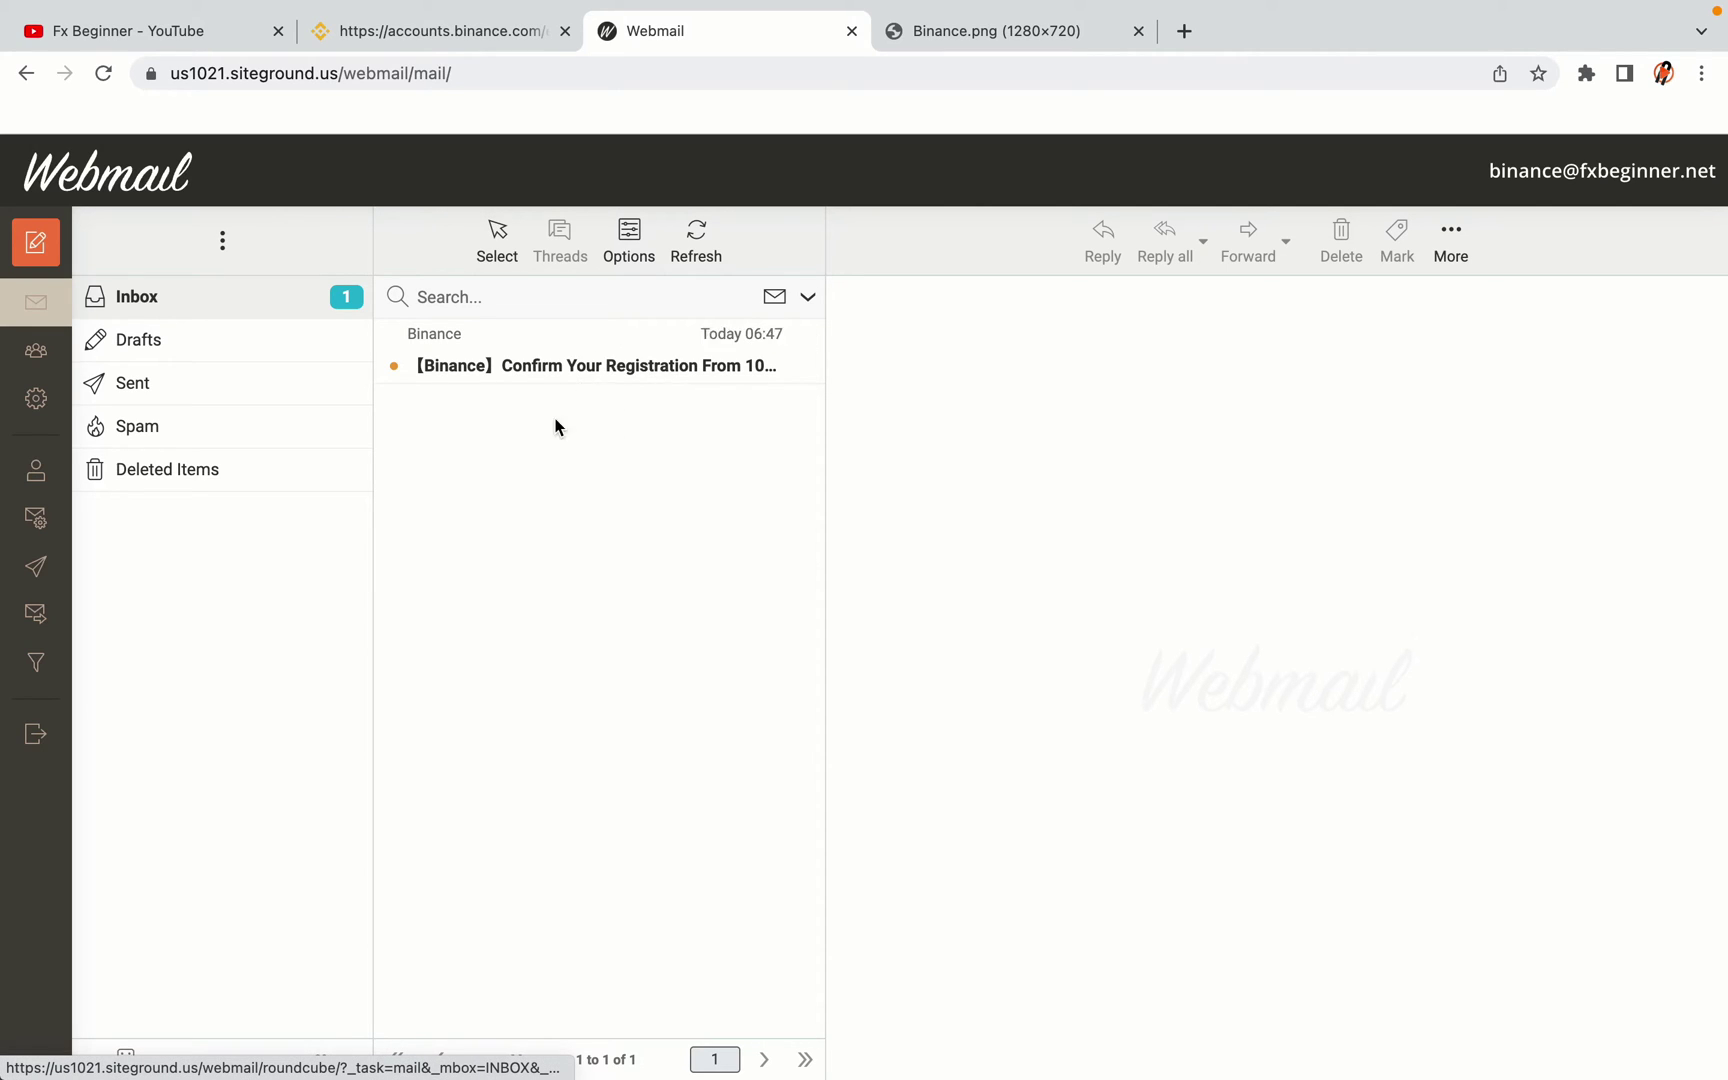
# Step: Open the Binance 'Confirm Your Registration' e-mail and copy its six-digit activation code
pyautogui.click(598, 365)
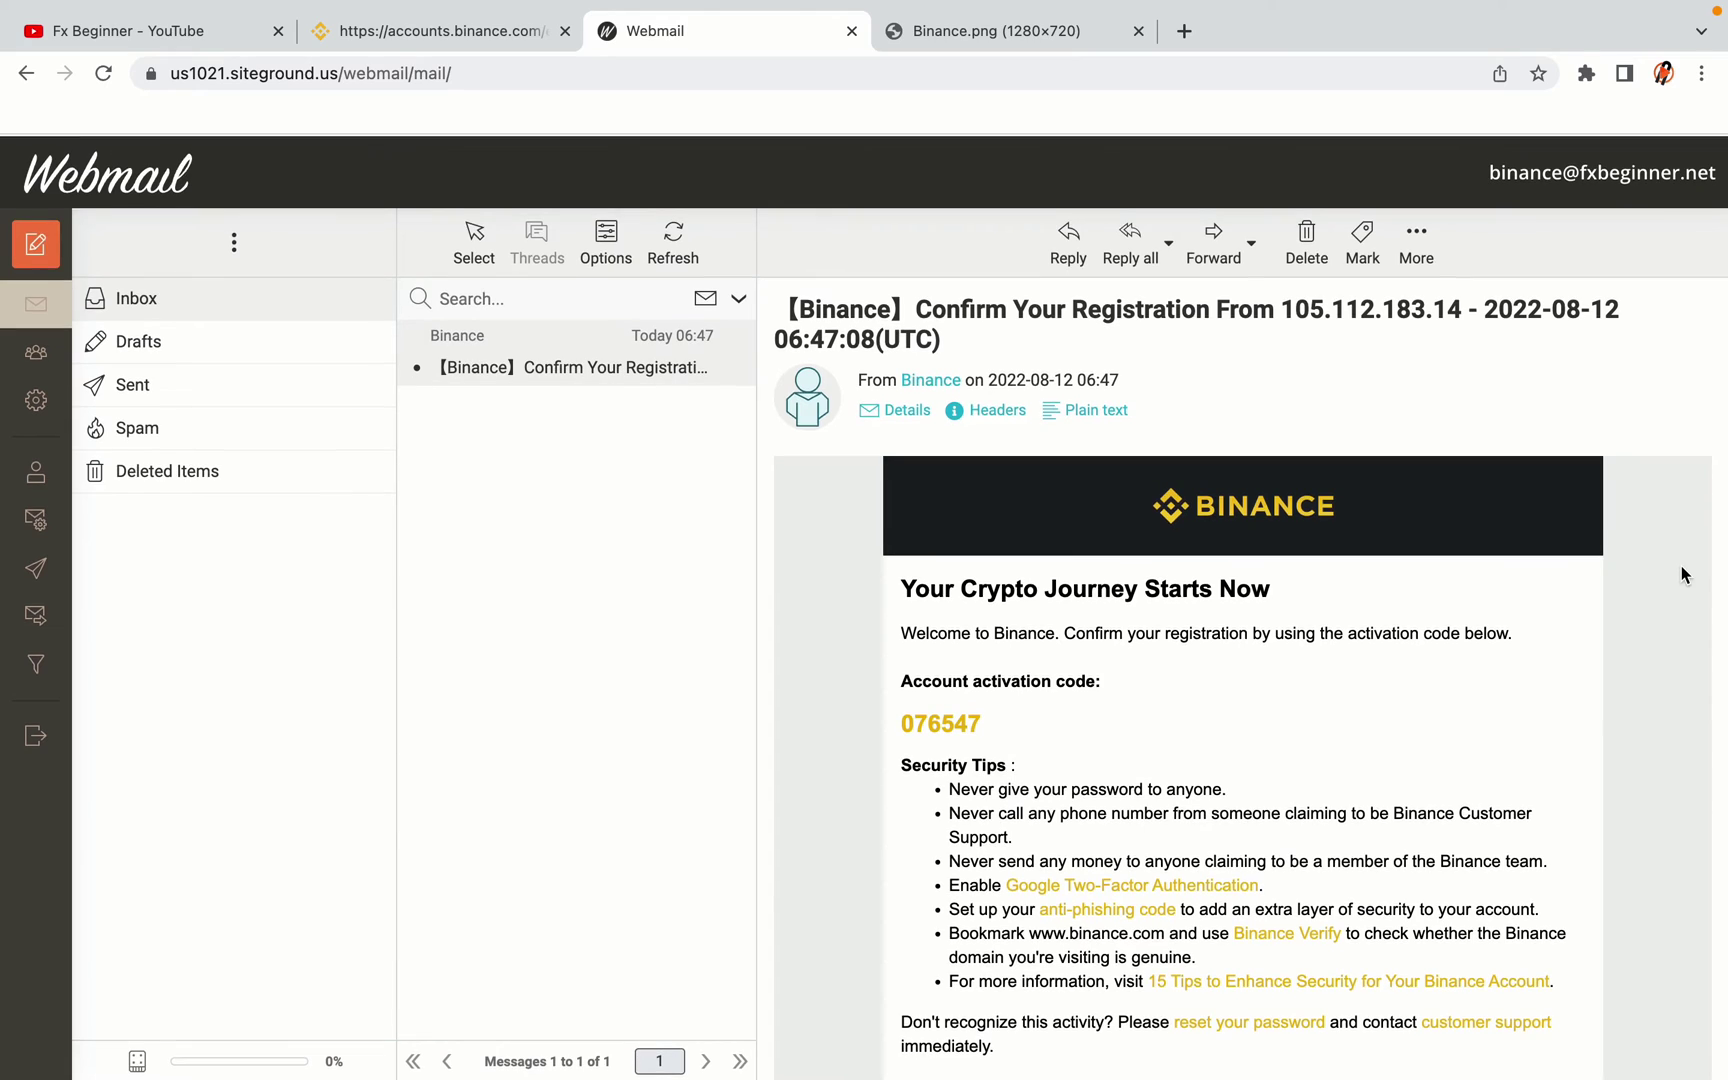
pyautogui.scroll(-1, 1295, 568)
pyautogui.scroll(-3, 1295, 577)
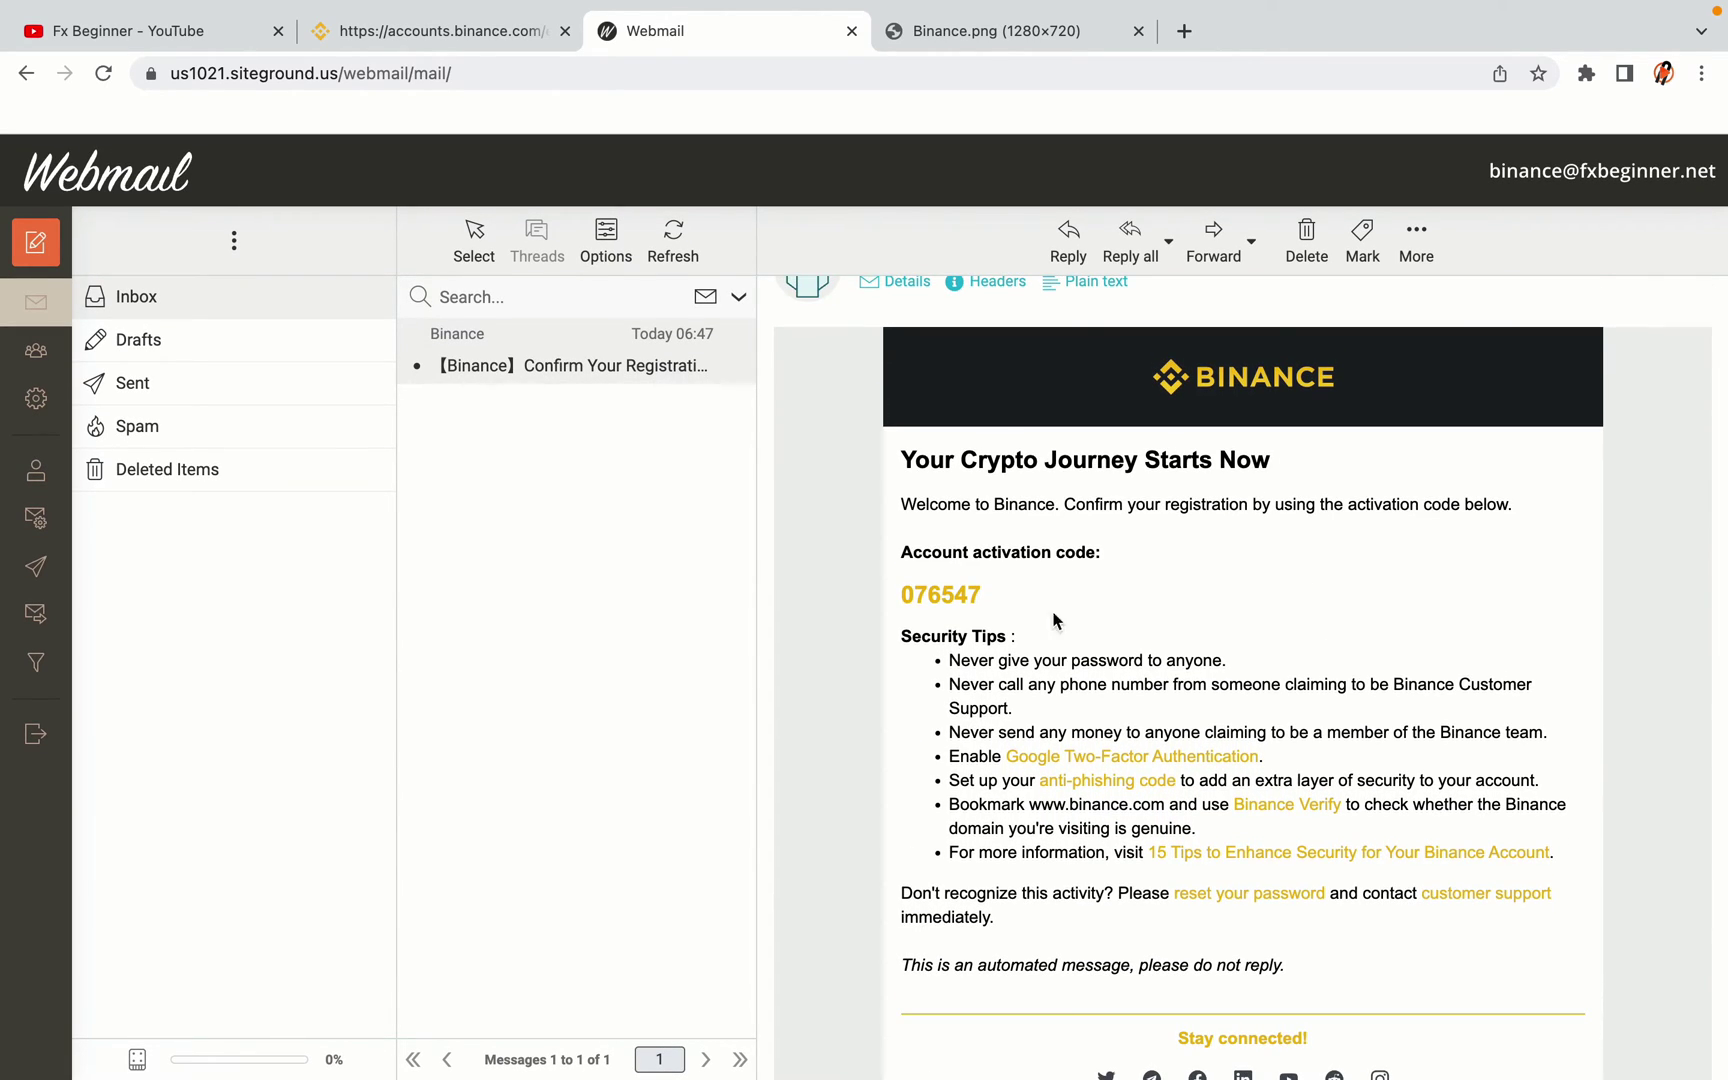
pyautogui.moveTo(901, 597); pyautogui.dragTo(991, 598)
pyautogui.click(991, 598)
pyautogui.moveTo(904, 596); pyautogui.dragTo(993, 597)
pyautogui.rightClick(961, 595)
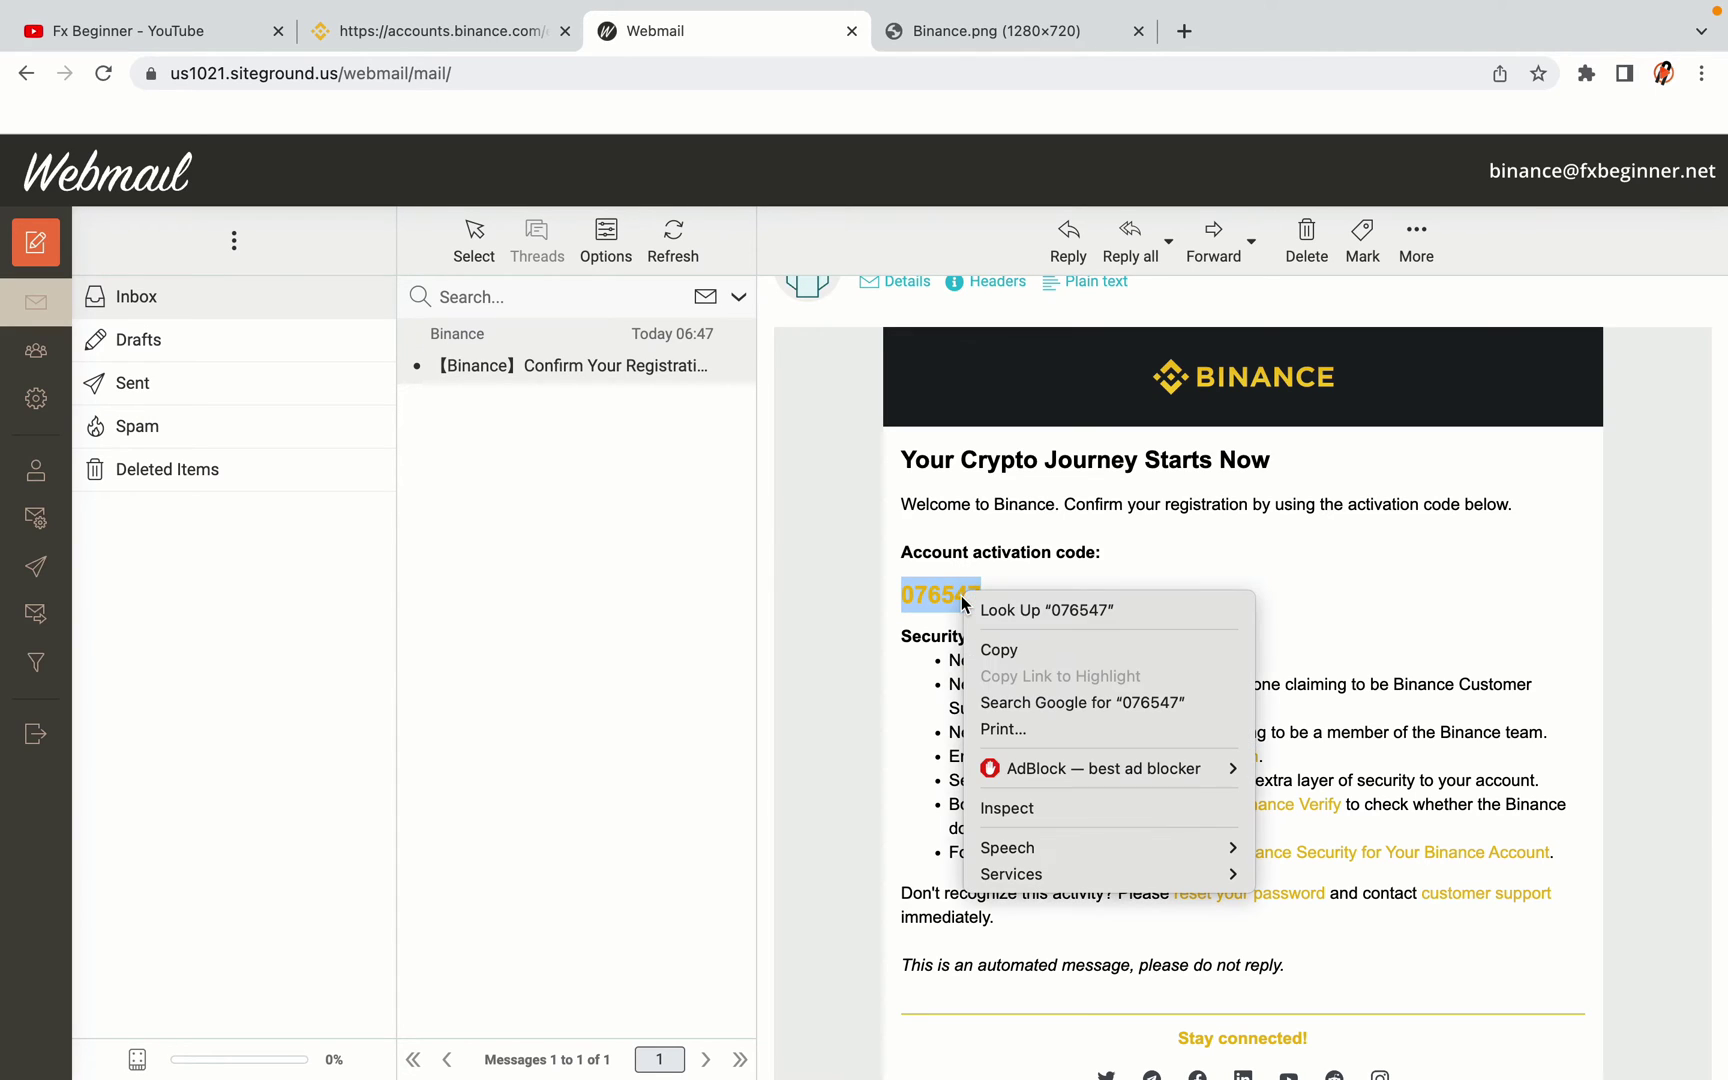
pyautogui.click(990, 648)
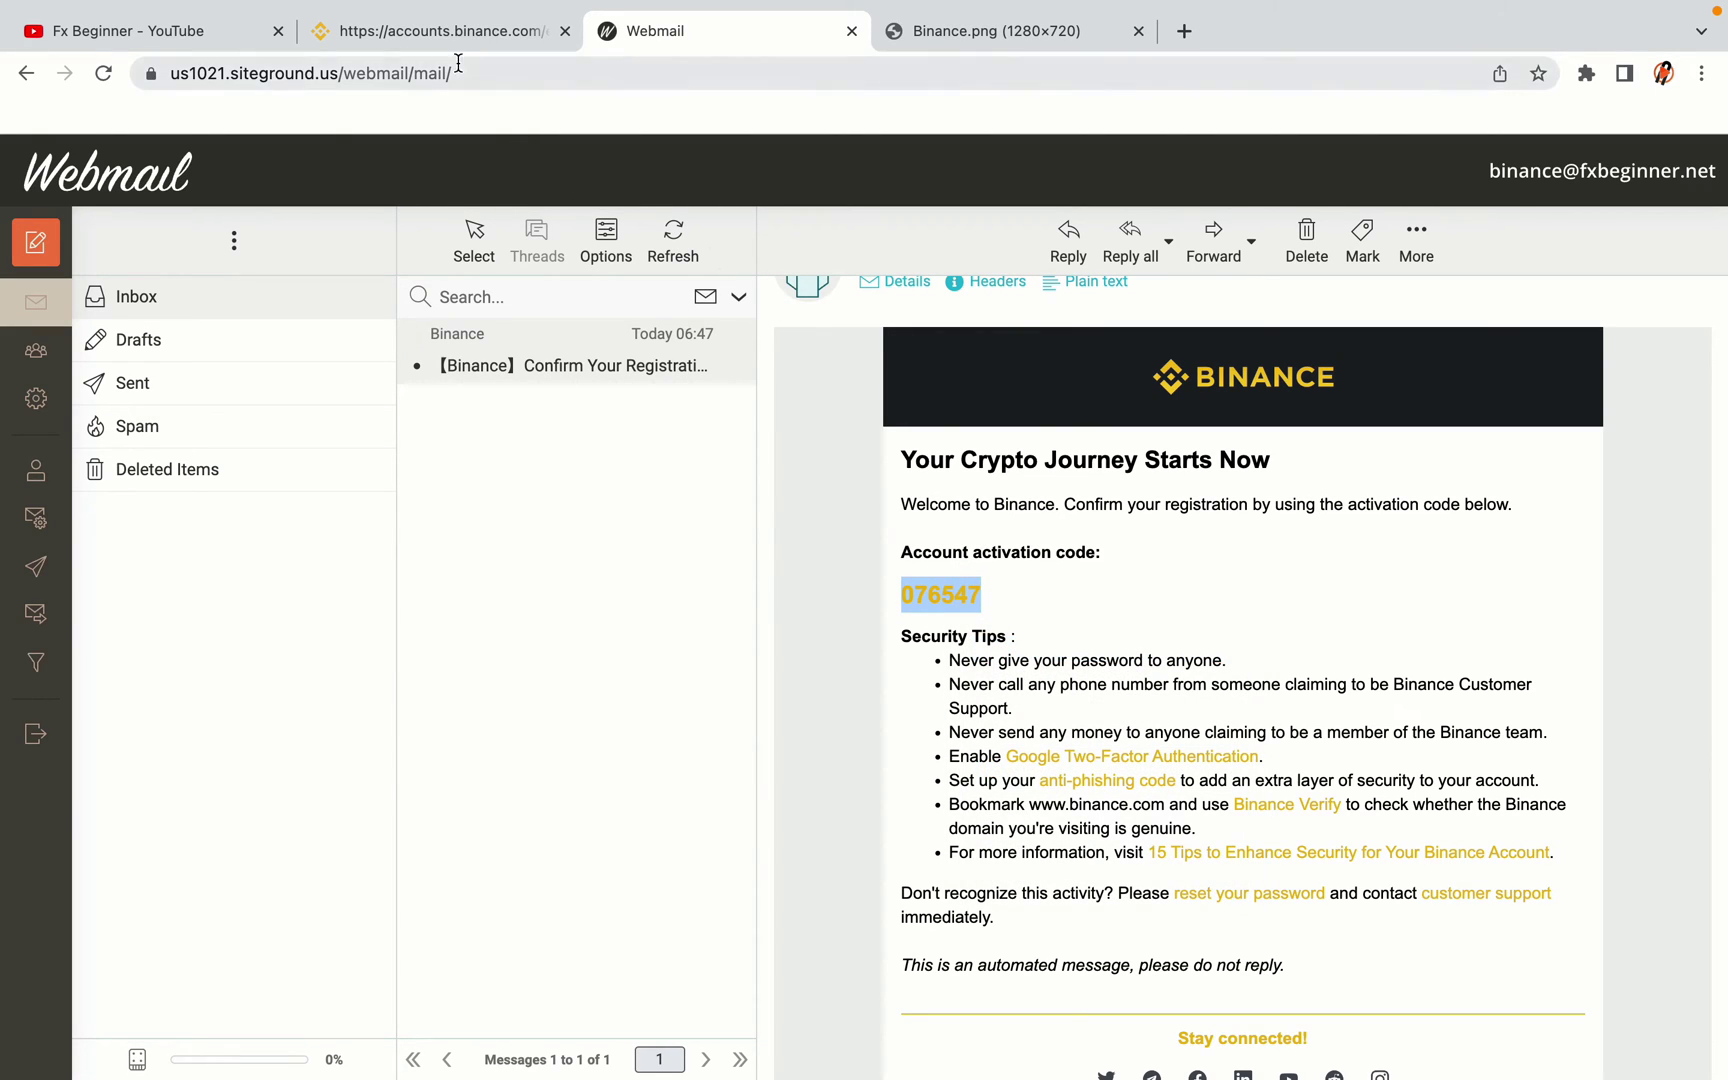
# Step: Paste the copied activation code into Binance's Email Verification field and submit it
pyautogui.click(440, 31)
pyautogui.click(507, 550)
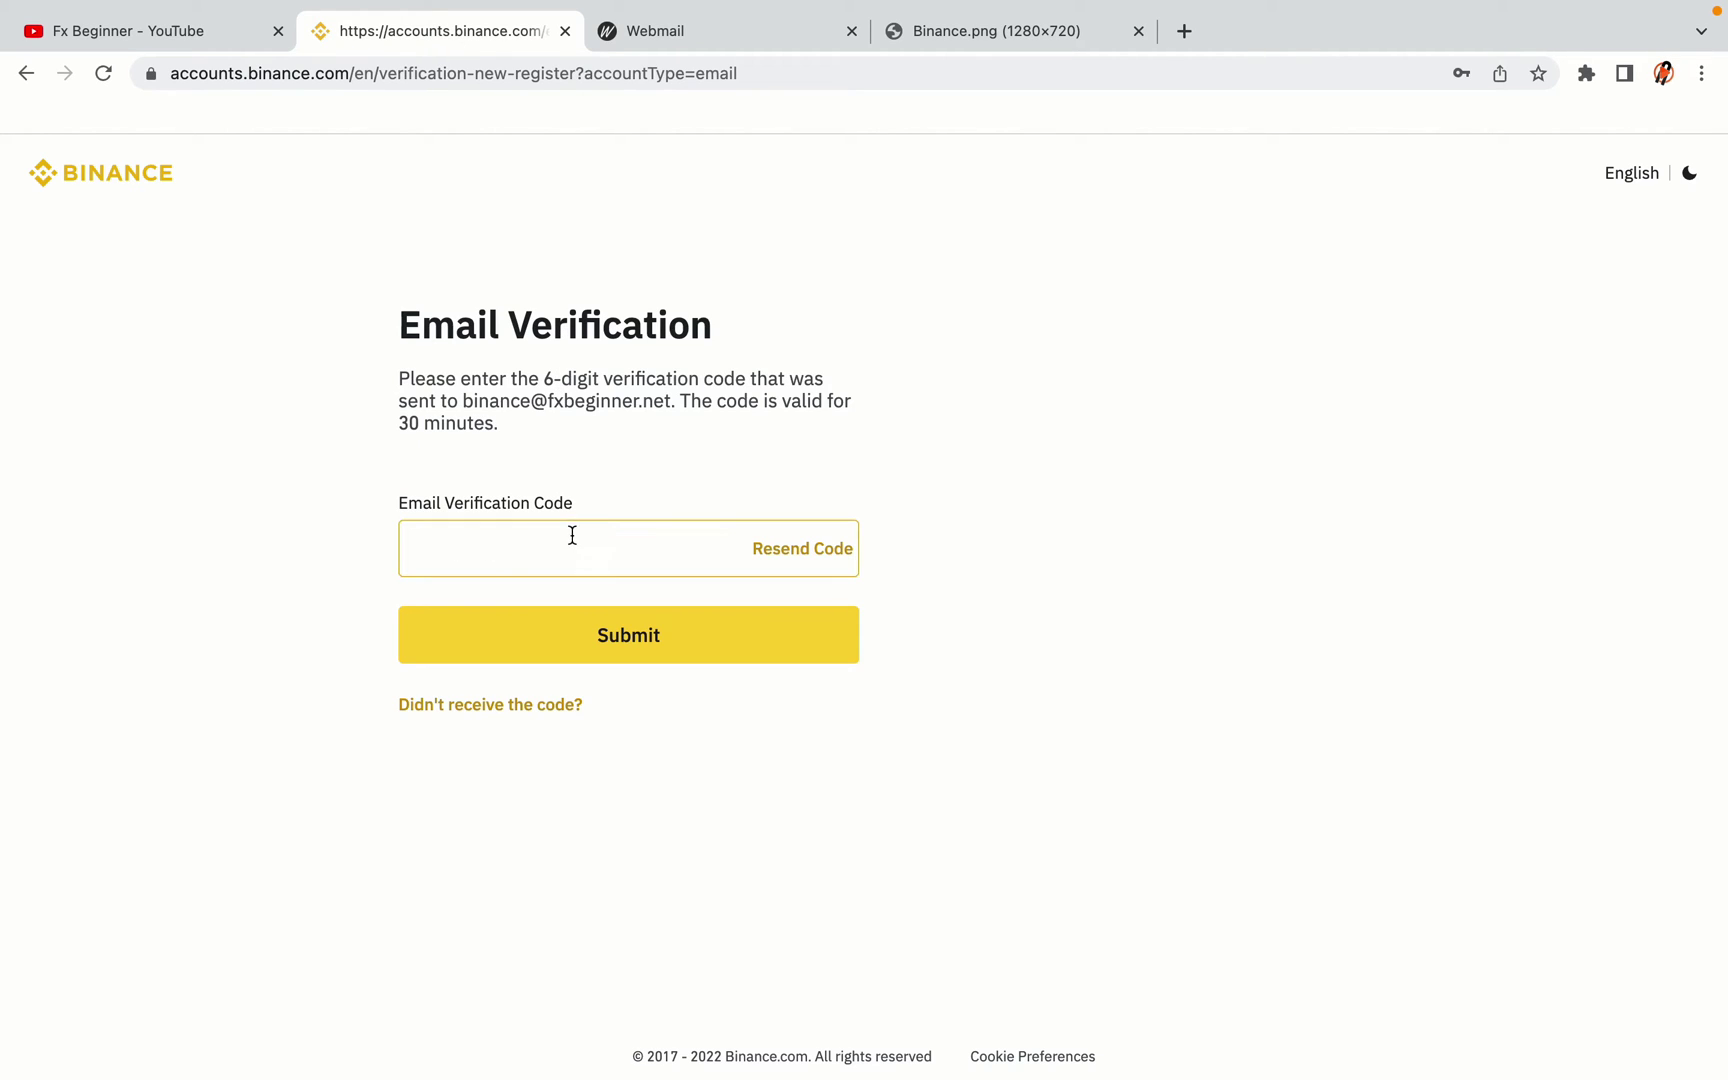
pyautogui.press('super+v')
pyautogui.click(305, 518)
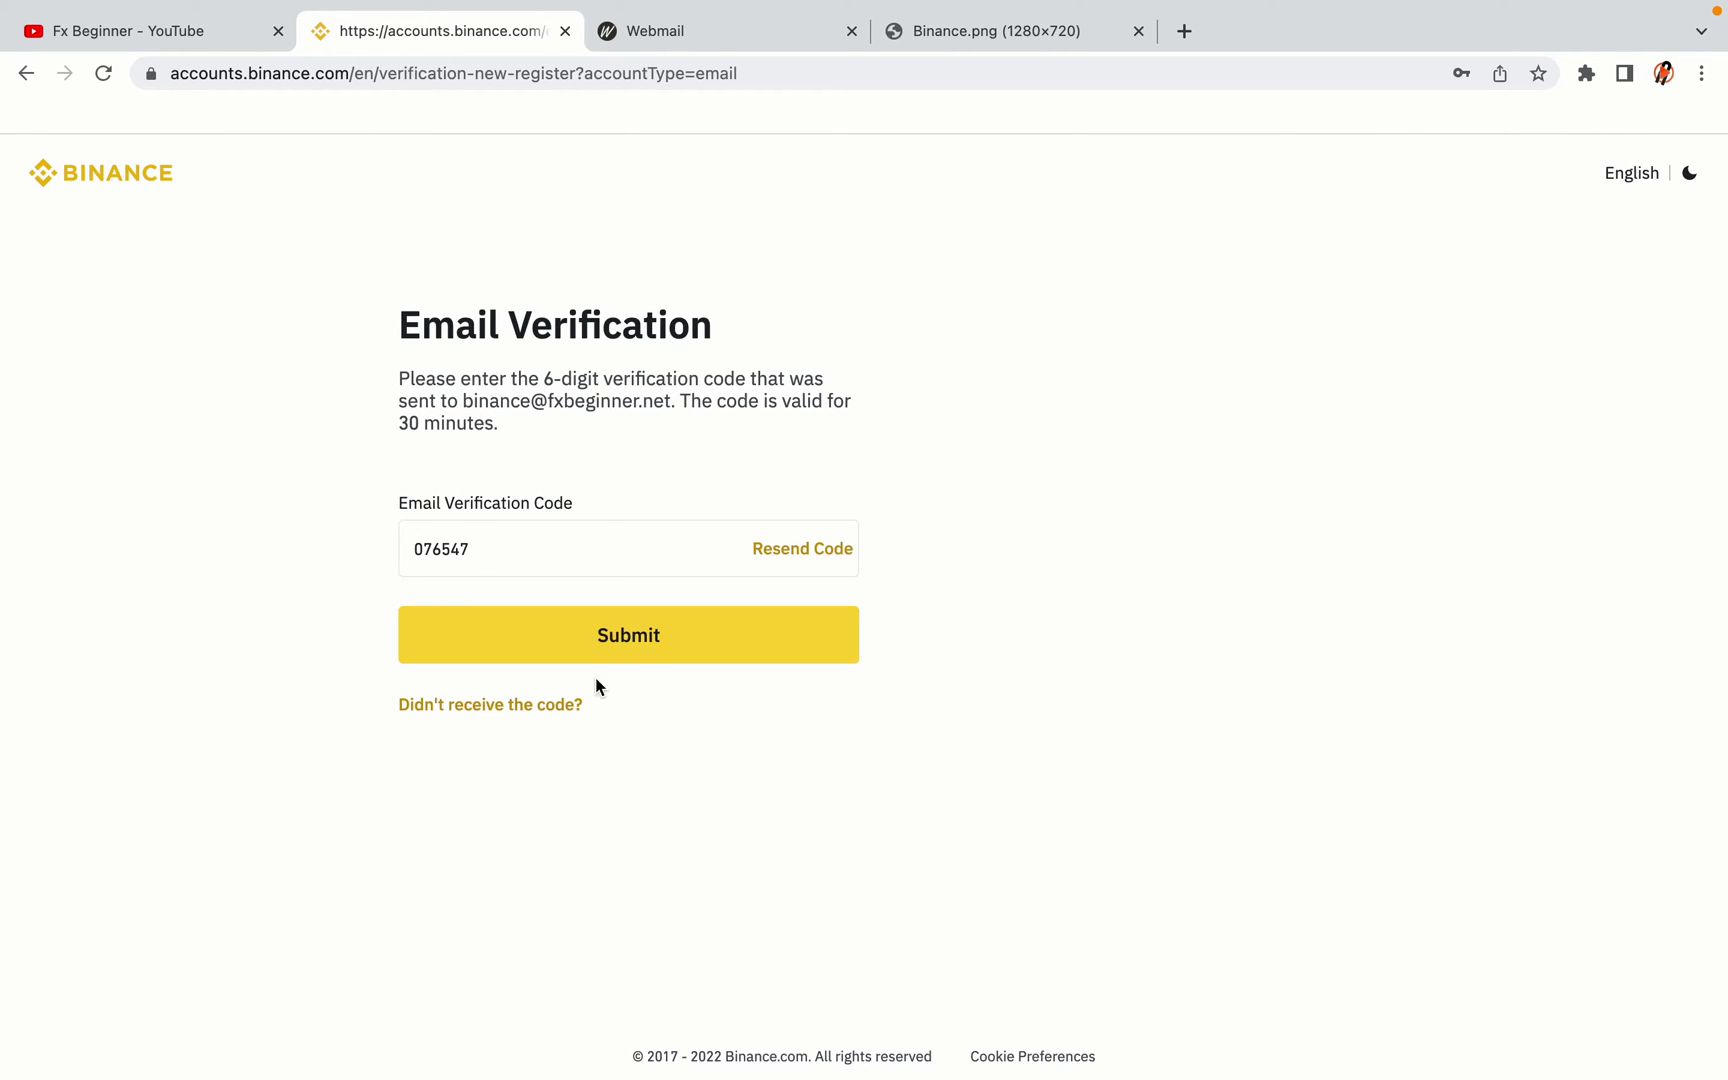
pyautogui.click(797, 657)
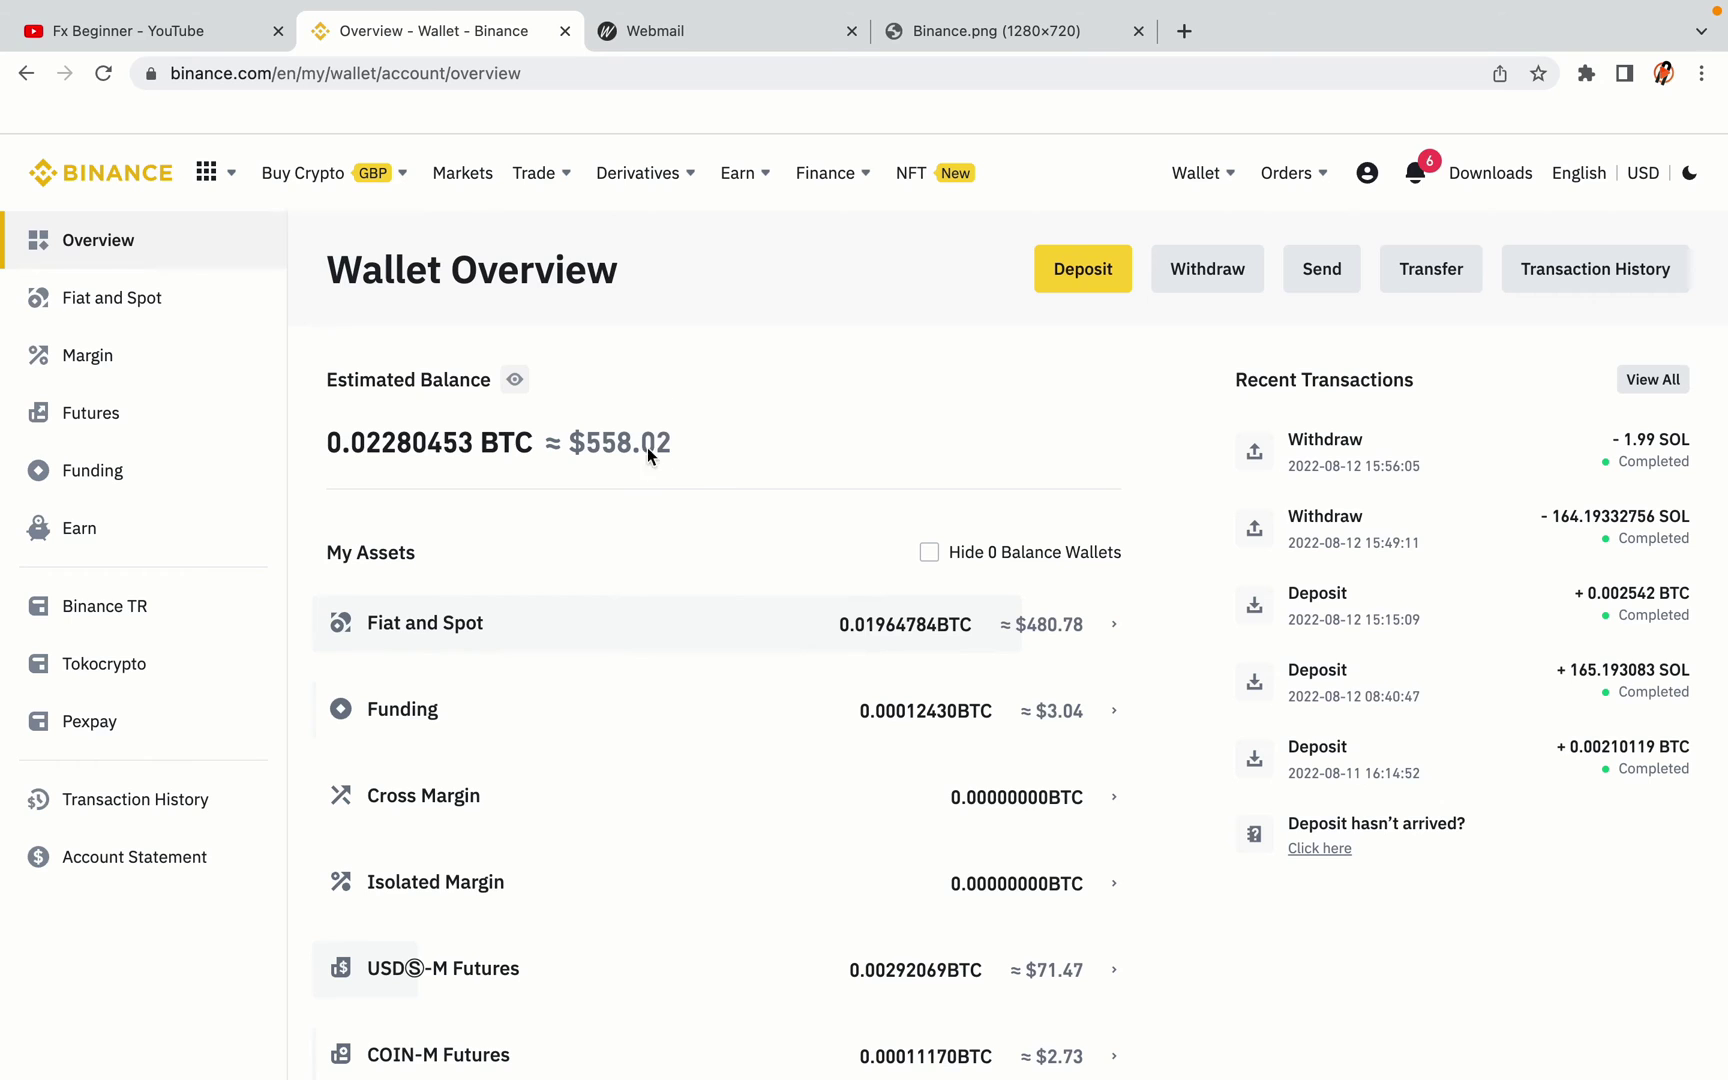
# Step: Review the Wallet Overview's estimated balance, asset list and recent transactions
pyautogui.scroll(-6, 1064, 468)
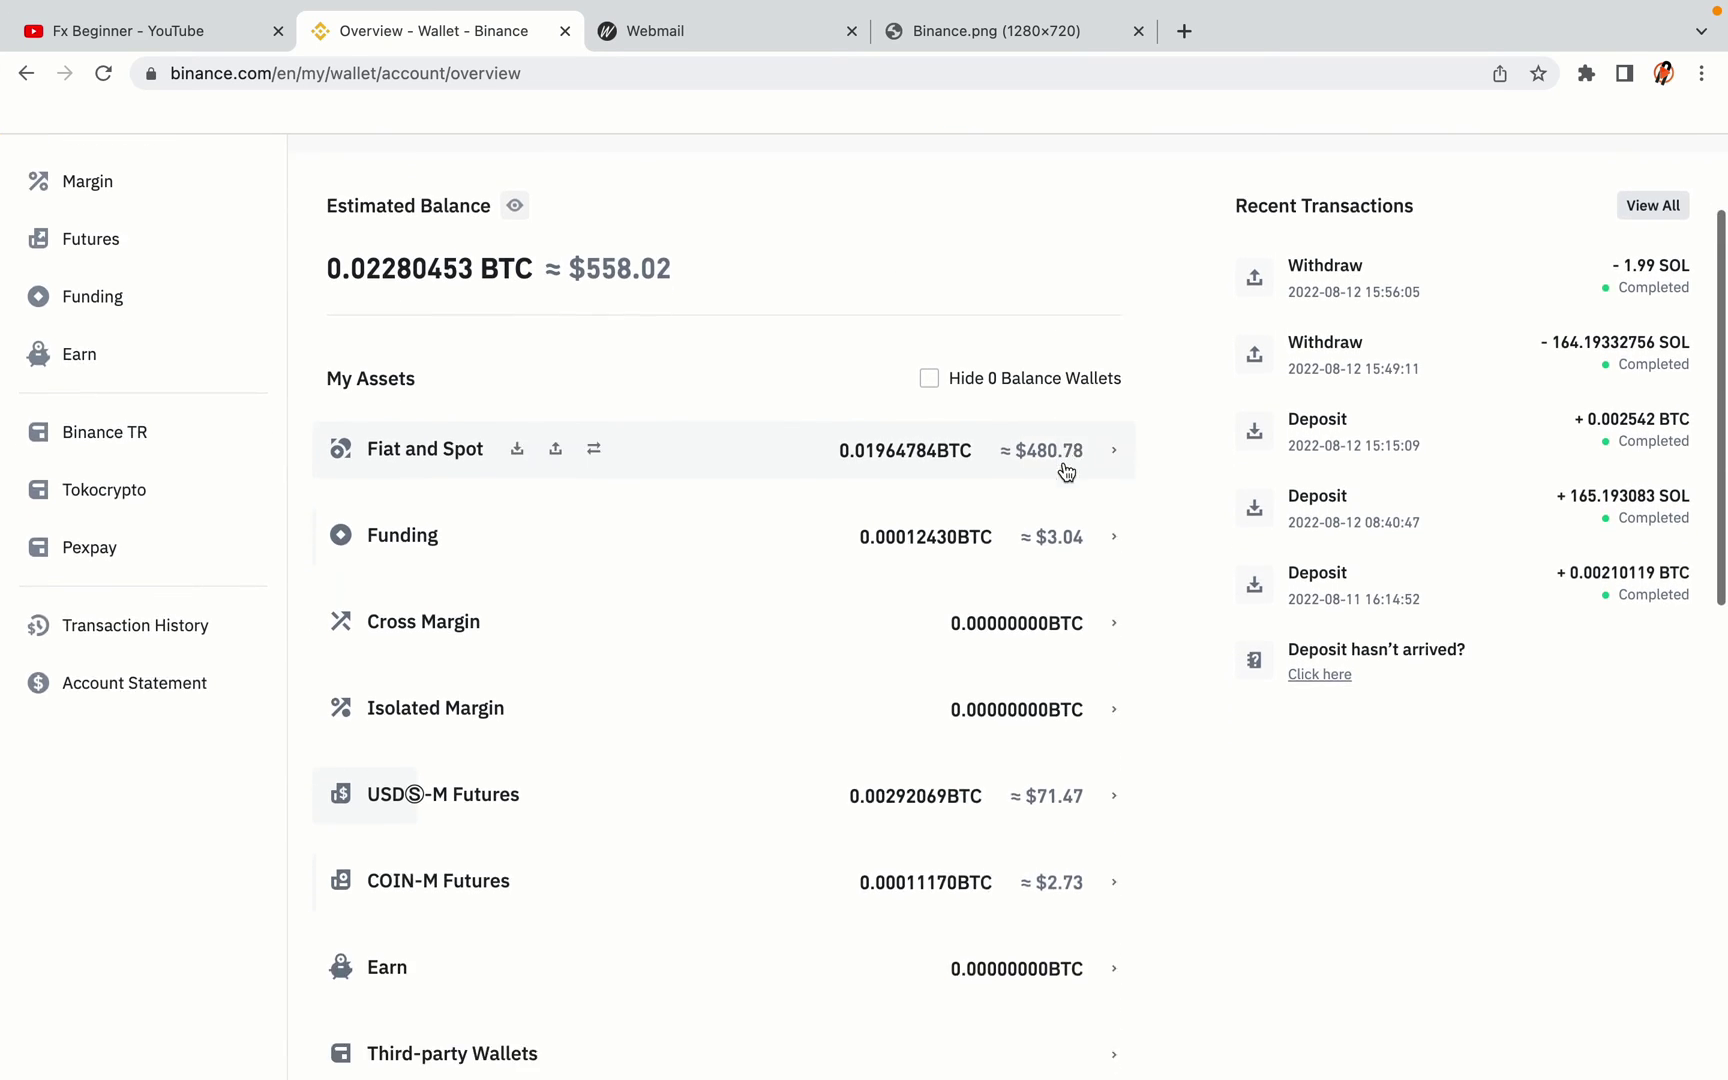
pyautogui.scroll(6, 1066, 470)
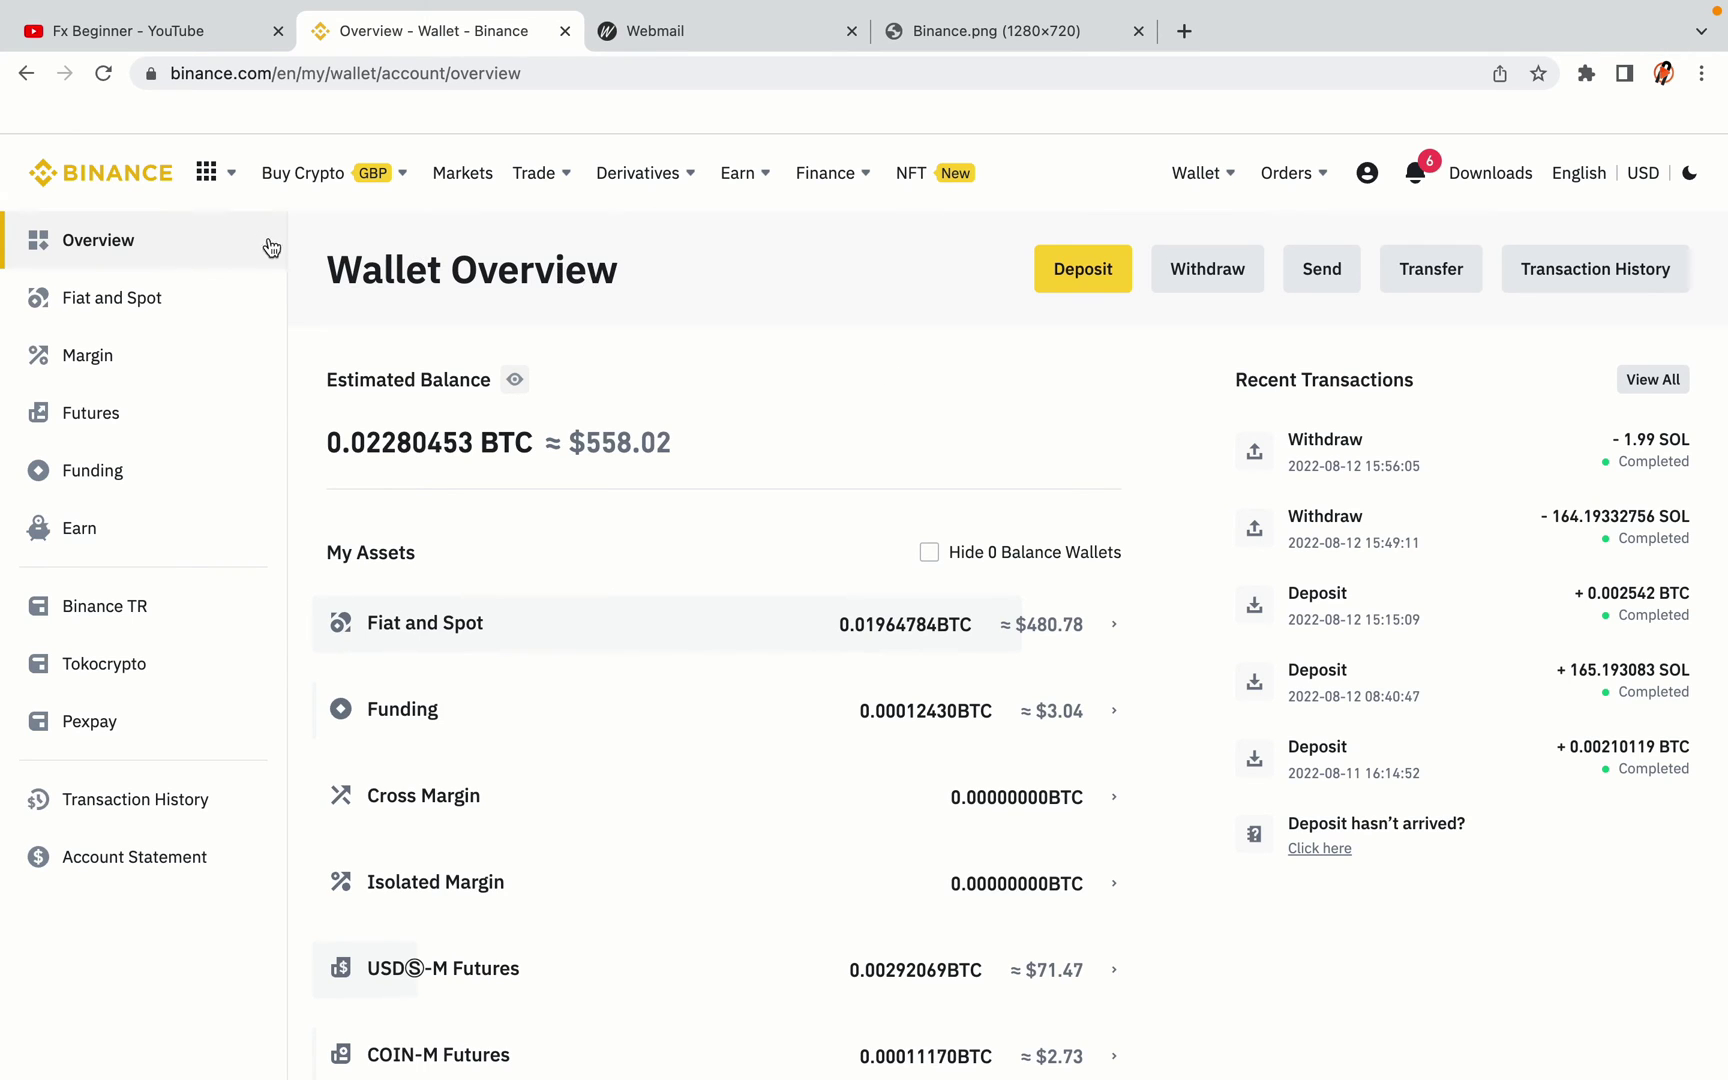
pyautogui.moveTo(335, 180)
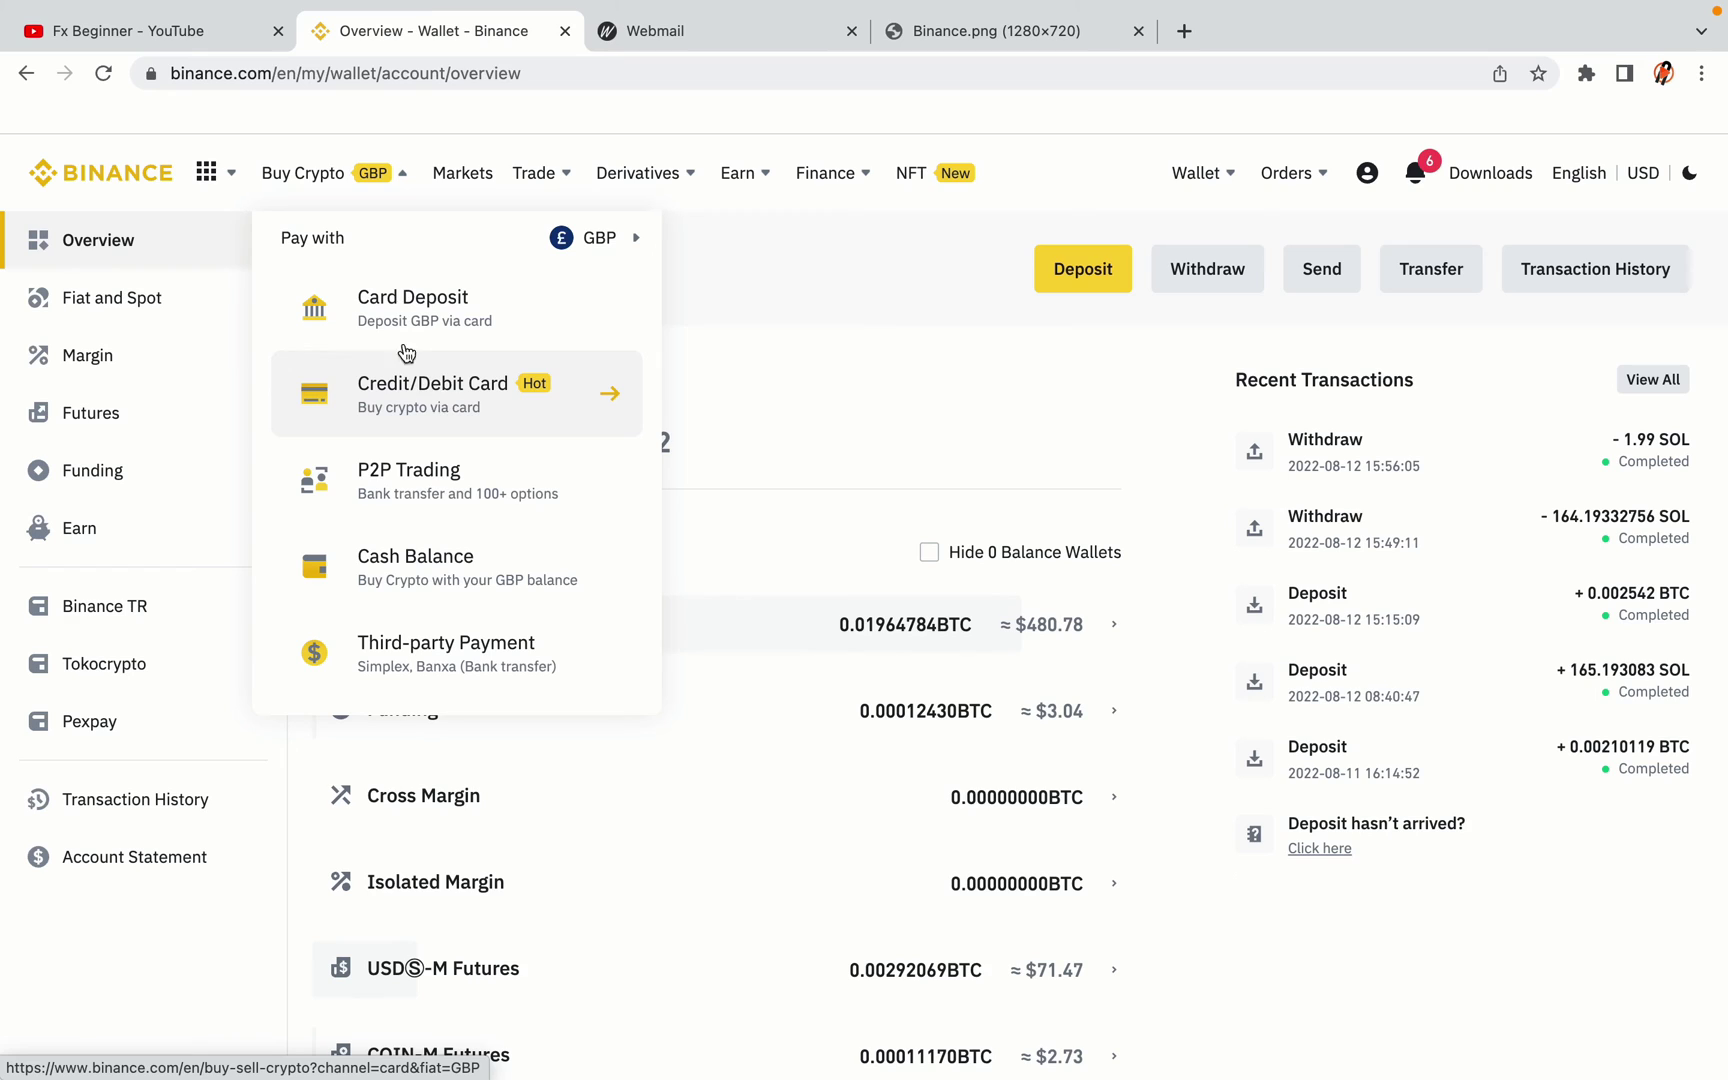
# Step: Go back to the Binance home page using the BINANCE logo
pyautogui.moveTo(522, 175)
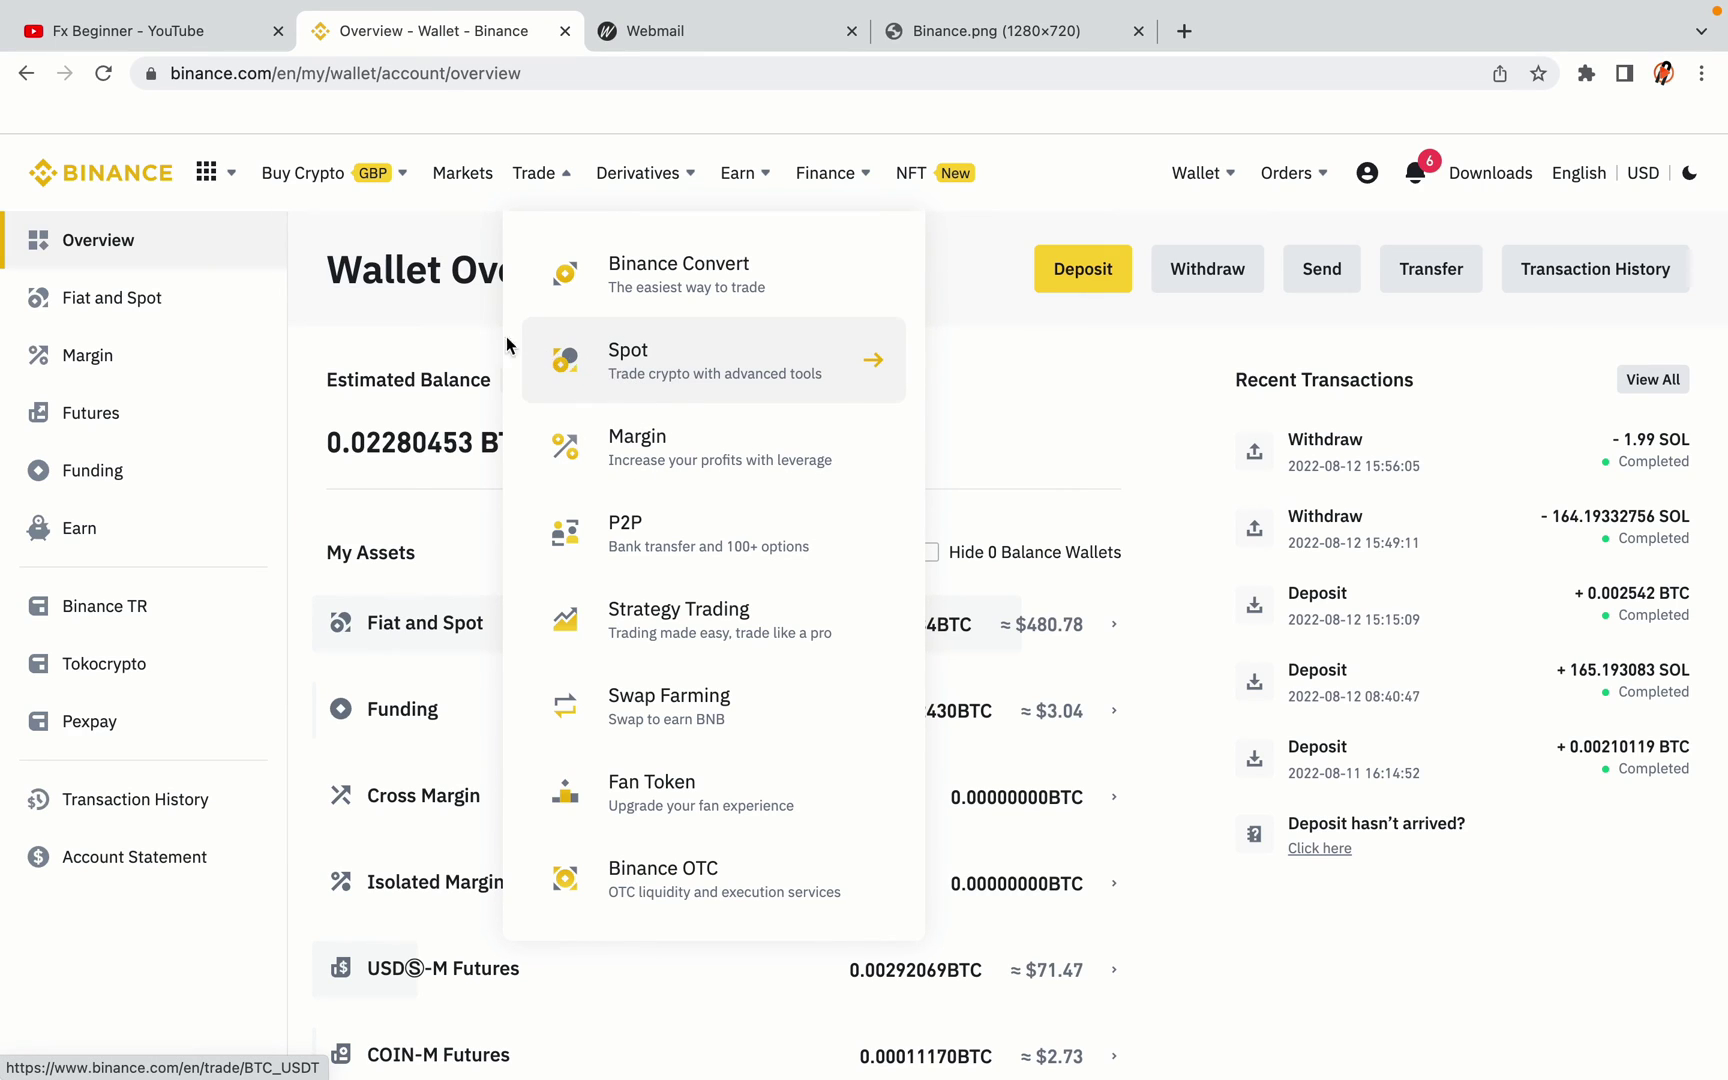
pyautogui.click(110, 165)
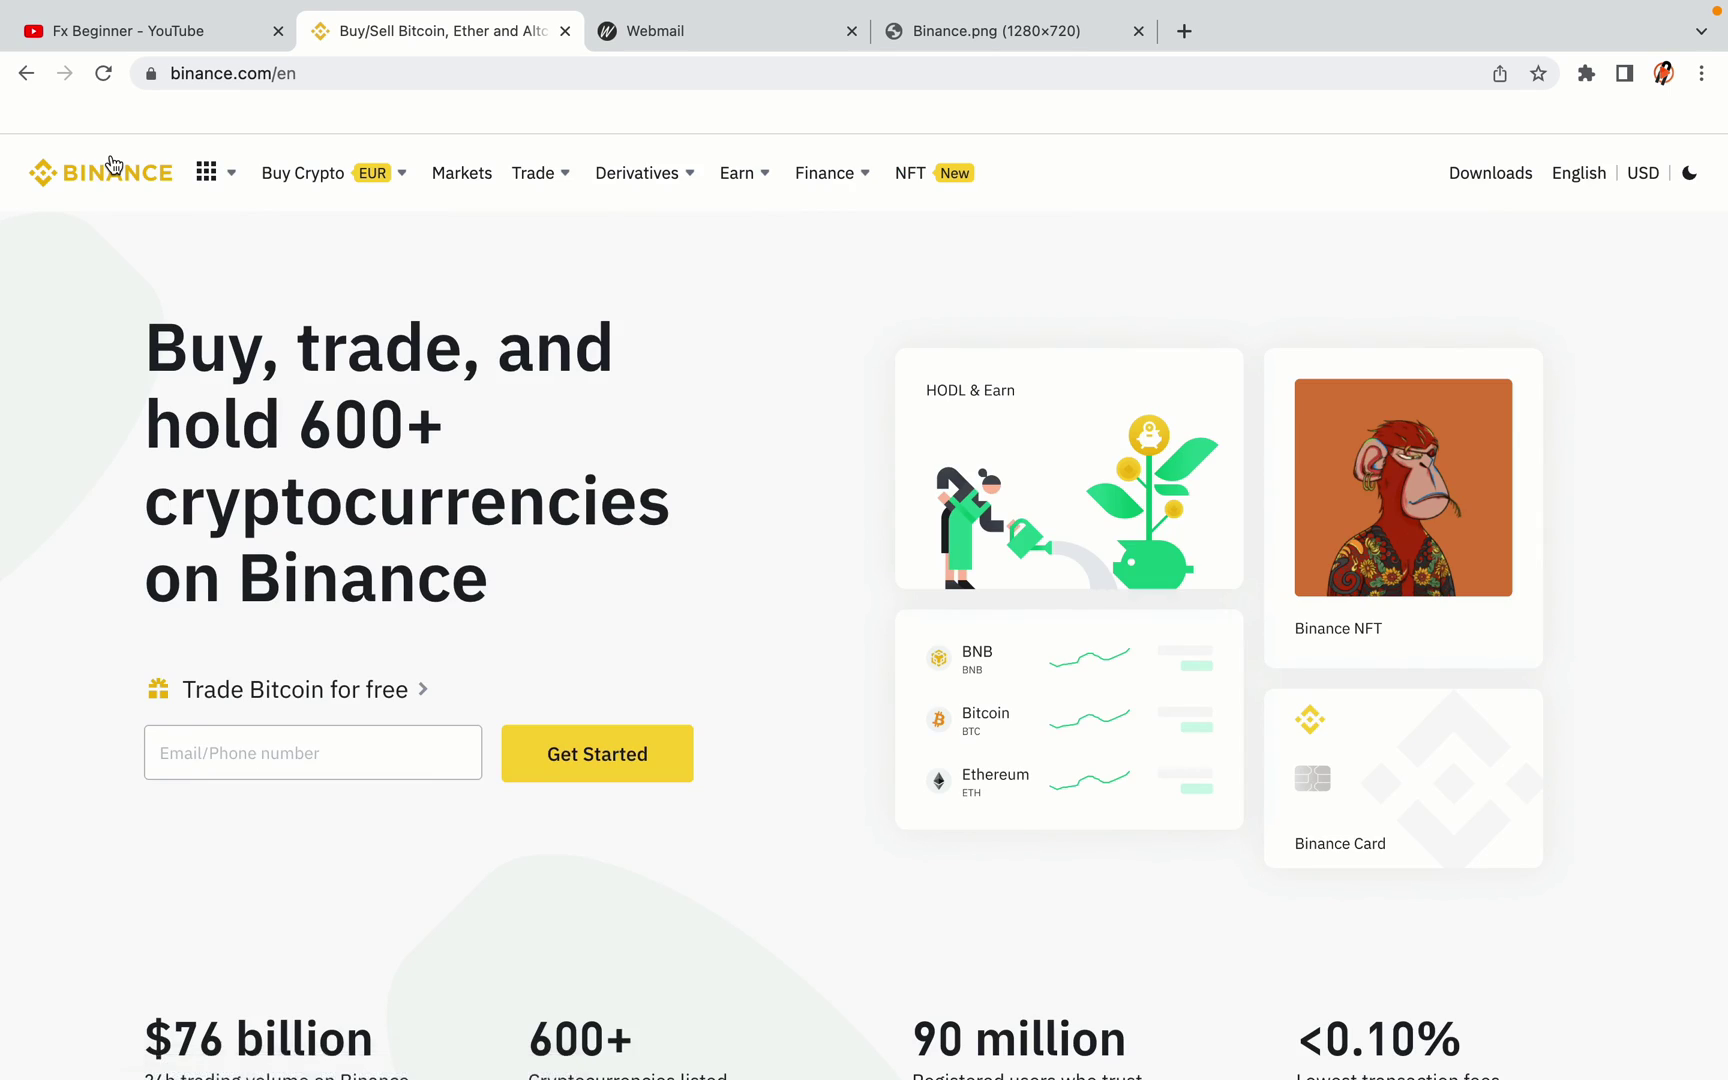